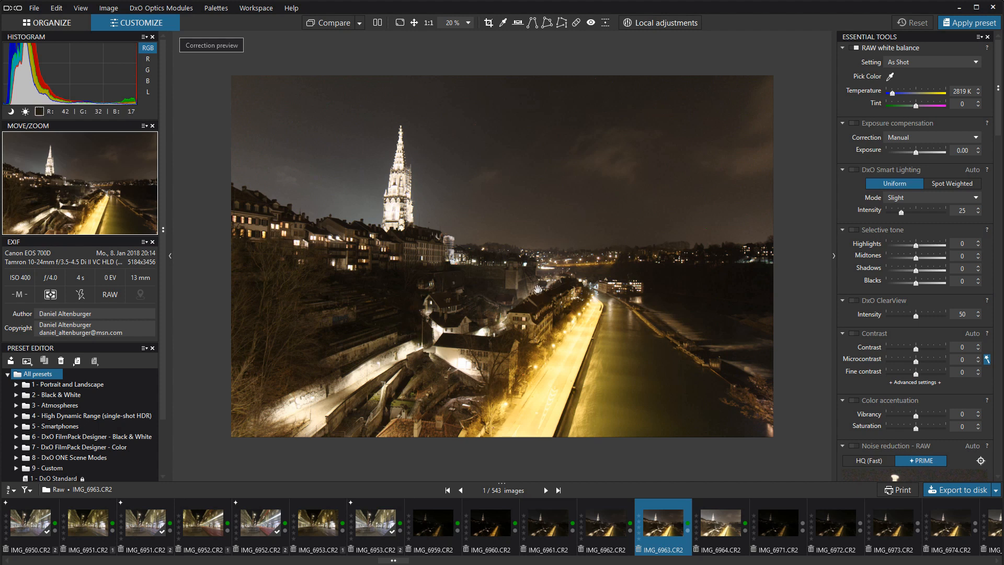
Inspect the fine detail of the night cityscape IMG_6963.CR2 around the wall and rooftops up close
scroll(538, 289, "up", 5)
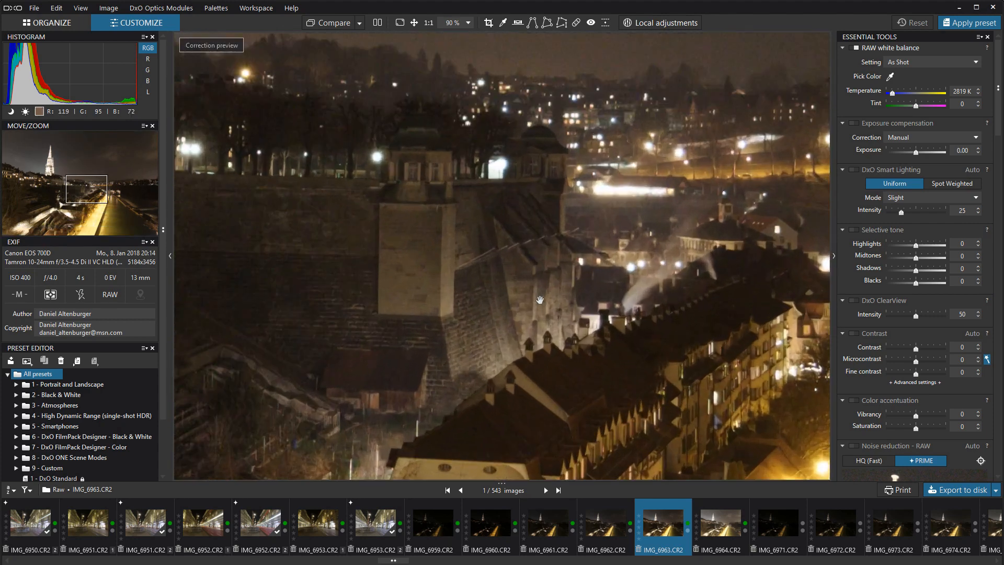
scroll(540, 304, "down", 6)
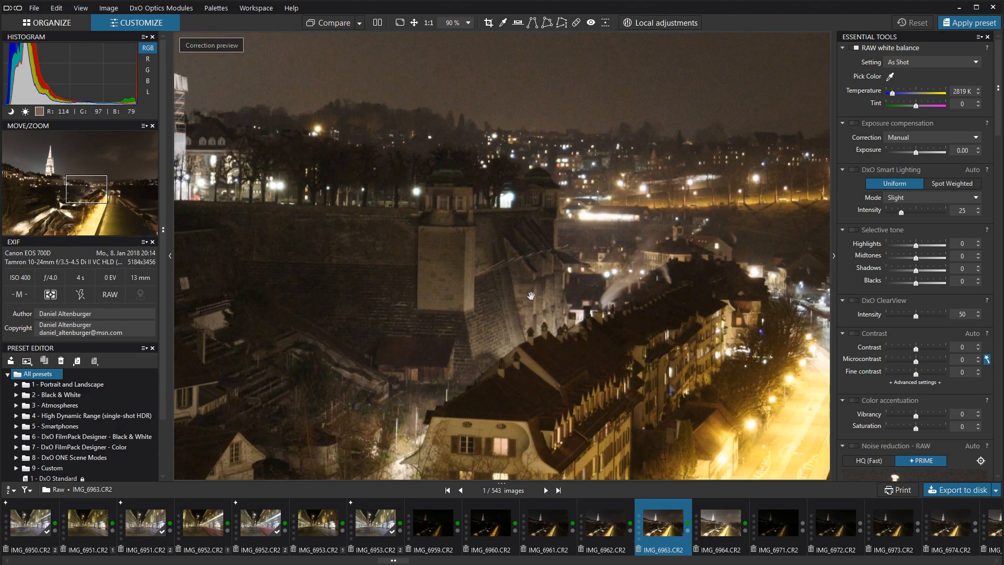
scroll(527, 281, "up", 1)
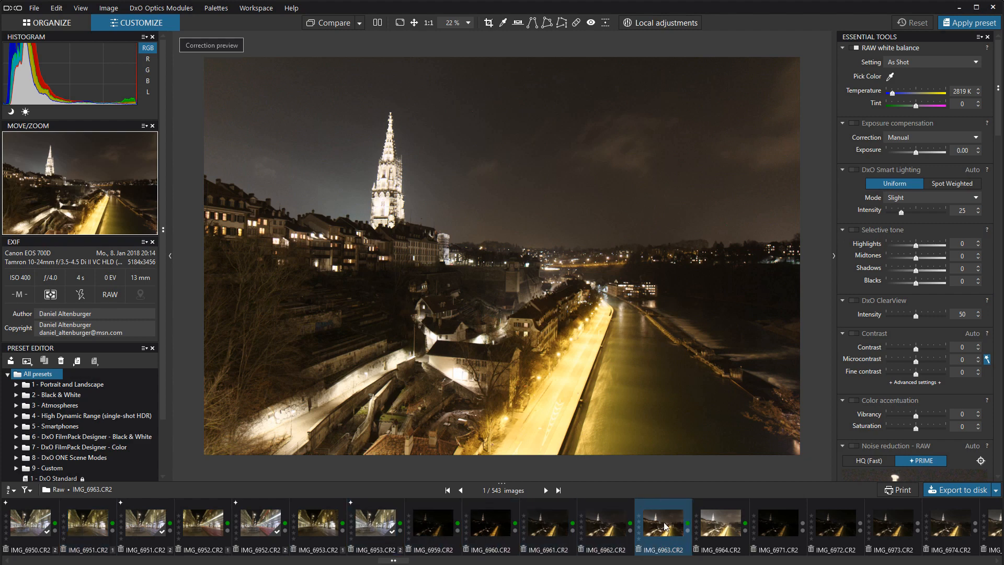
mouse_move(665, 525)
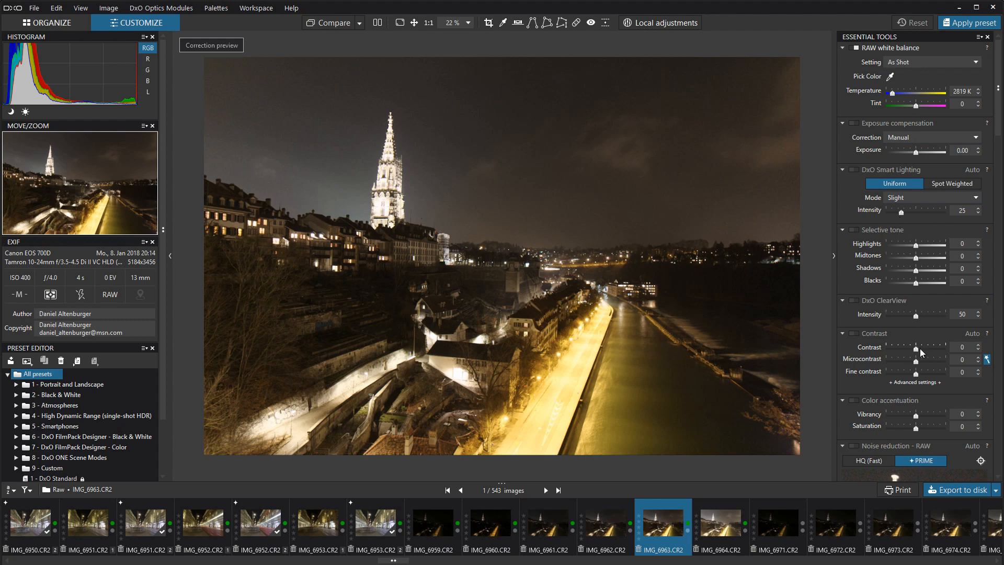
Review the available corrections for IMG_6963.CR2, from the essential tools through light, color, detail and geometry to the ViewPoint perspective settings
scroll(920, 348, "down", 2)
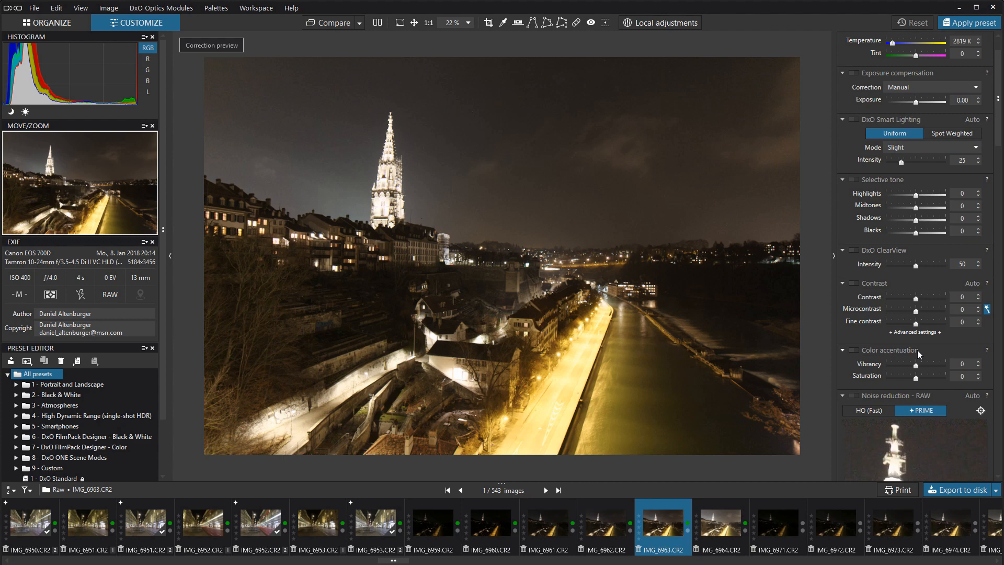
scroll(917, 350, "down", 3)
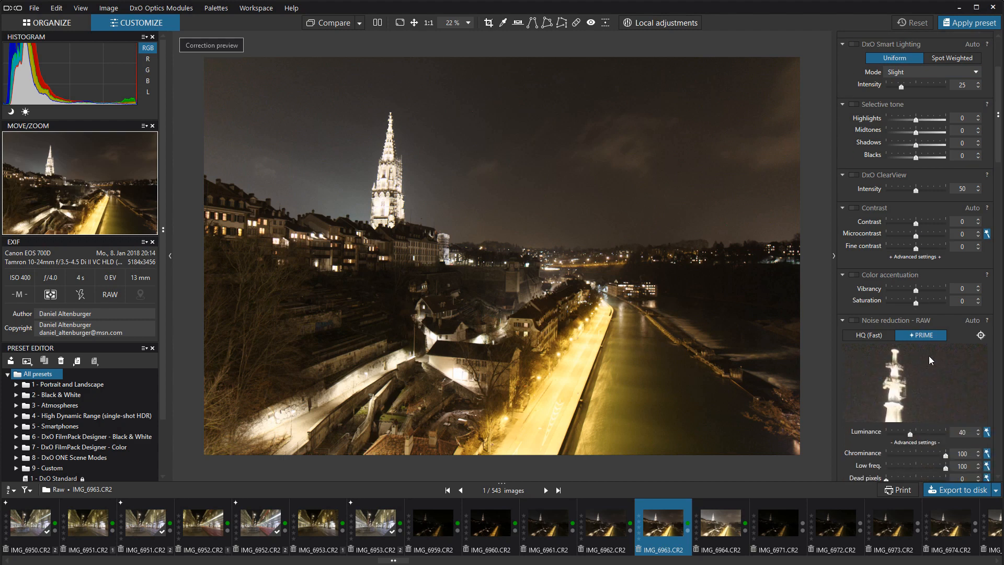
scroll(929, 375, "down", 13)
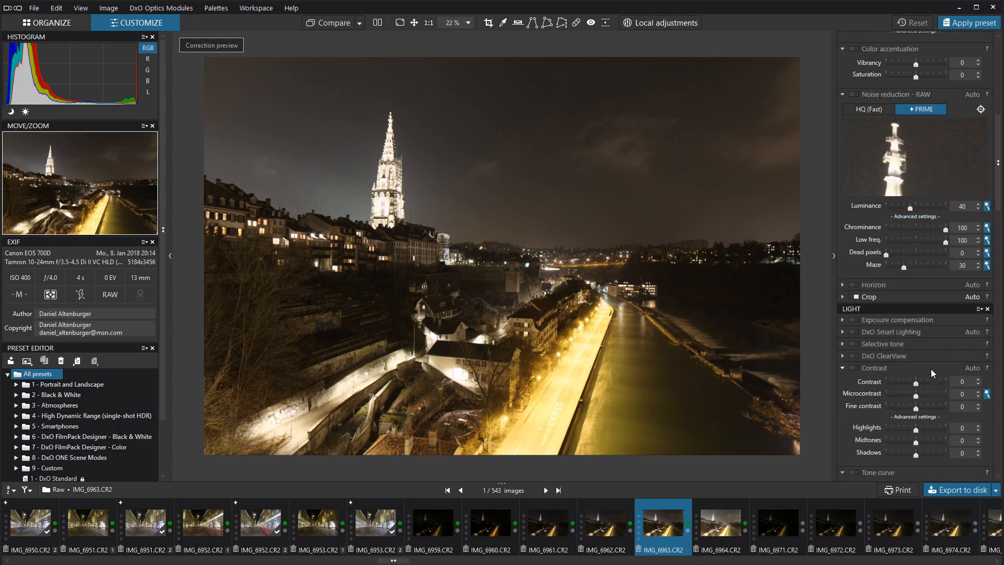
scroll(934, 428, "down", 7)
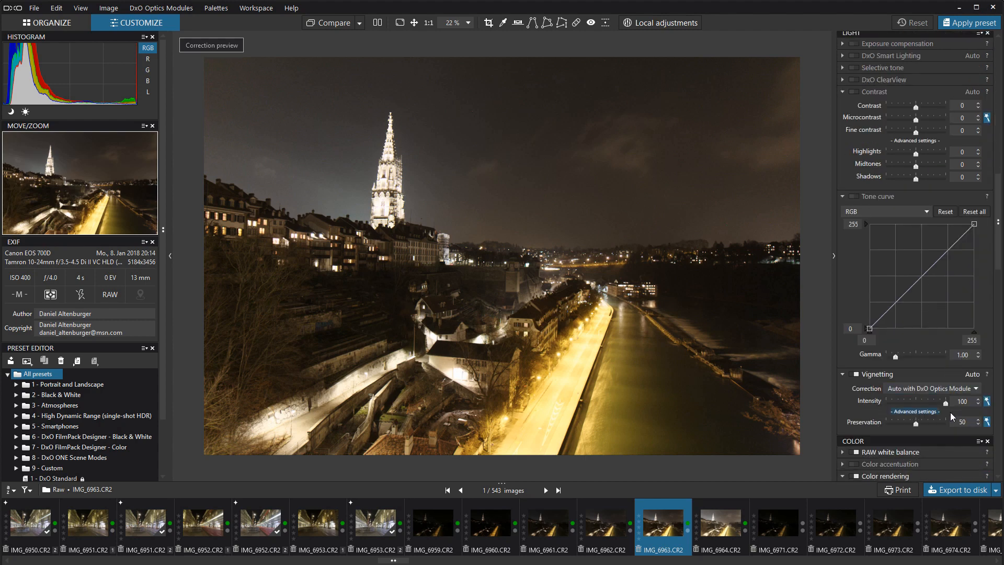
scroll(930, 397, "down", 8)
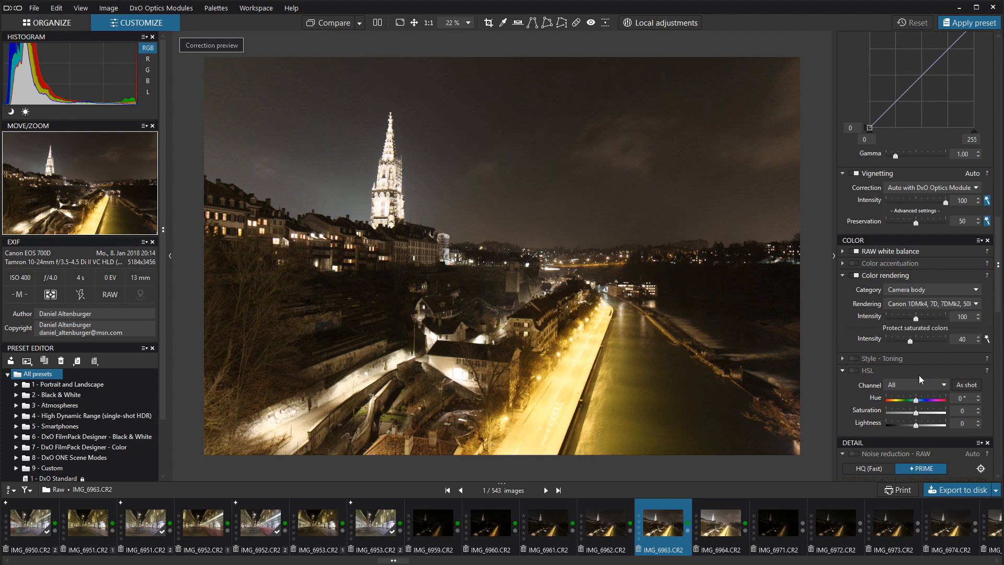
scroll(918, 375, "down", 8)
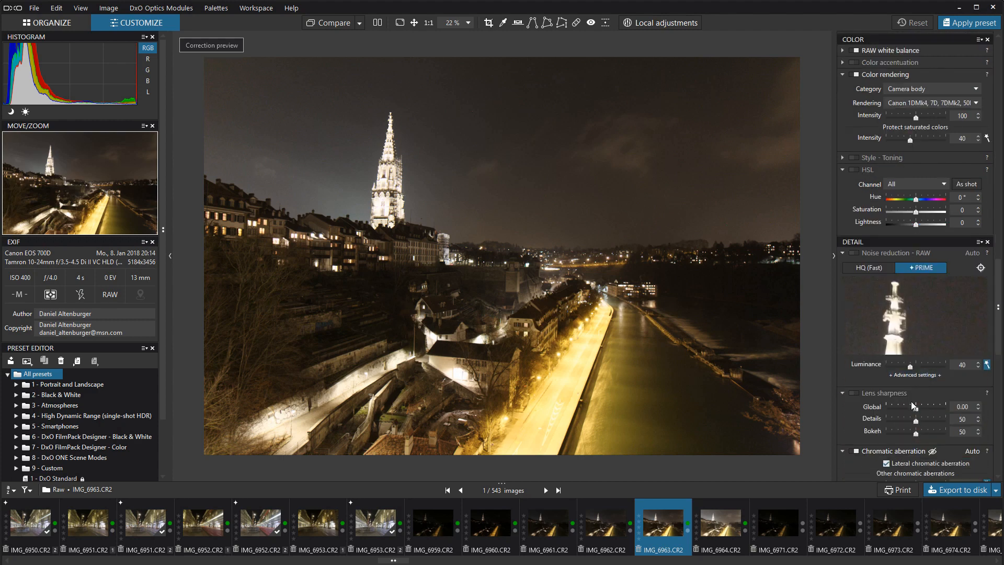
scroll(911, 401, "down", 3)
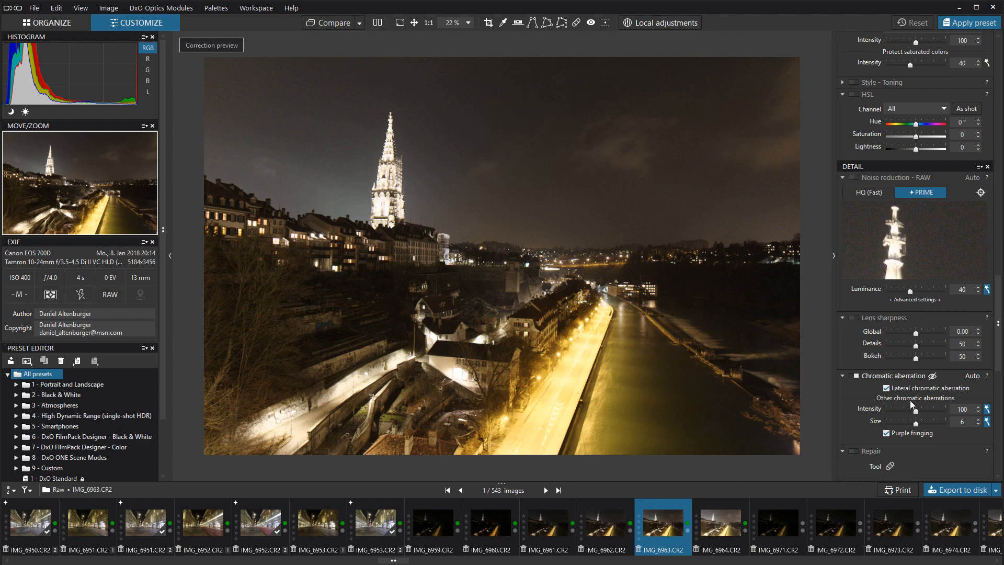
scroll(911, 404, "down", 12)
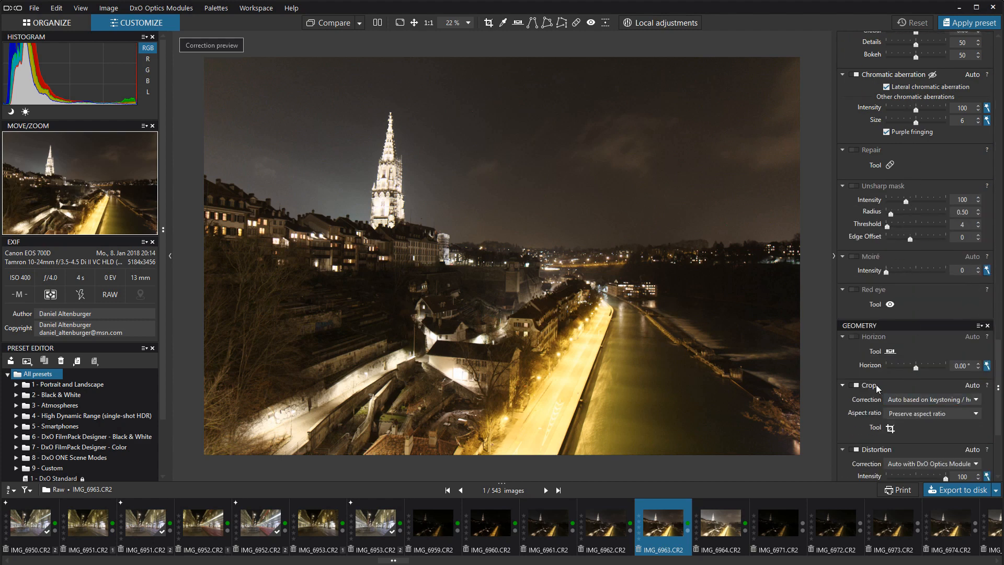
scroll(876, 385, "down", 4)
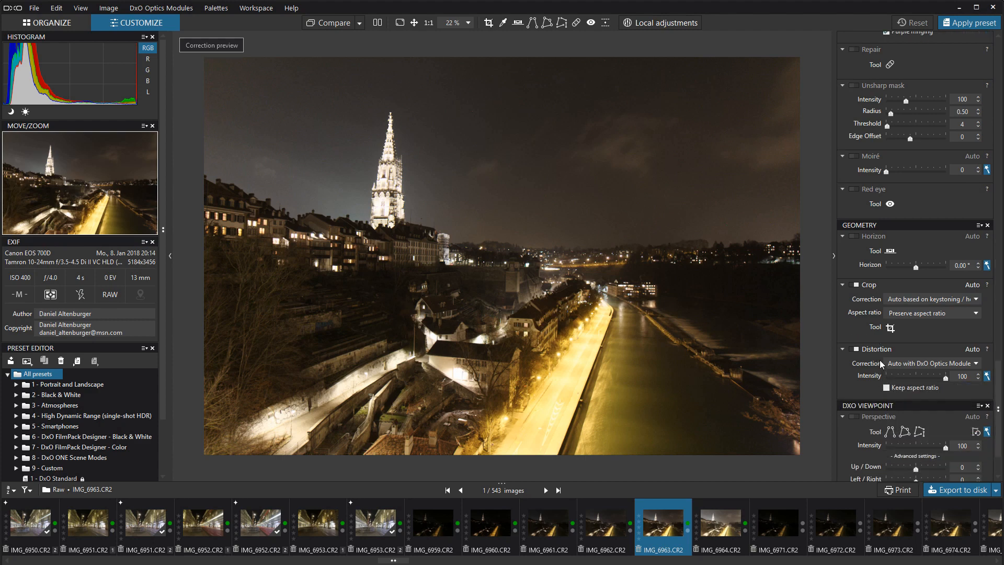
scroll(882, 363, "down", 3)
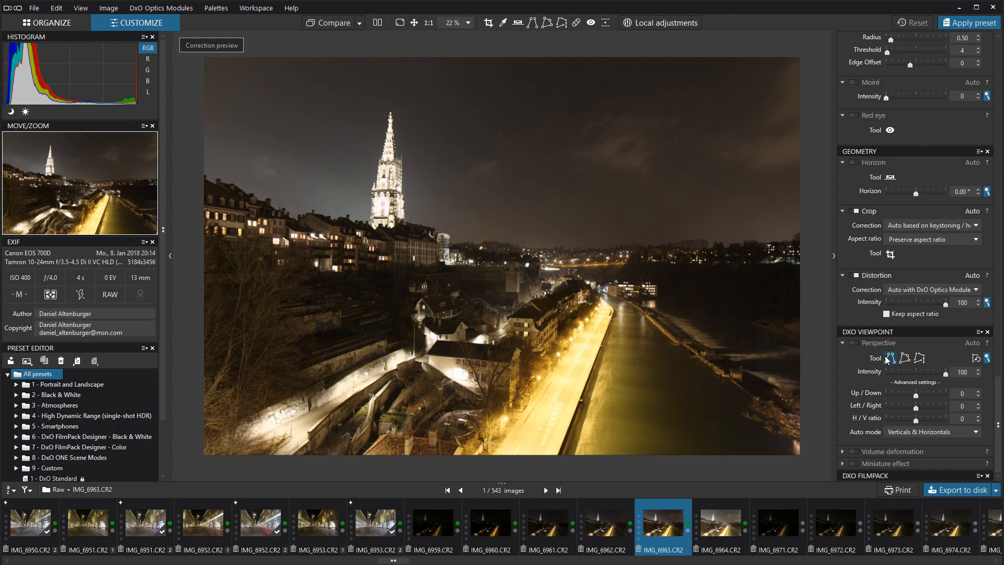
scroll(896, 340, "up", 6)
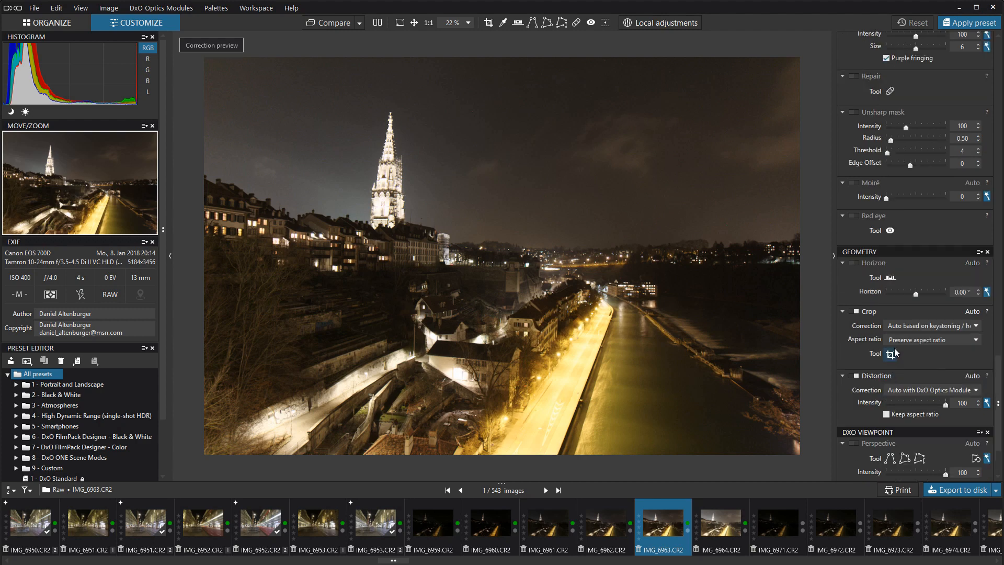
scroll(896, 340, "up", 2)
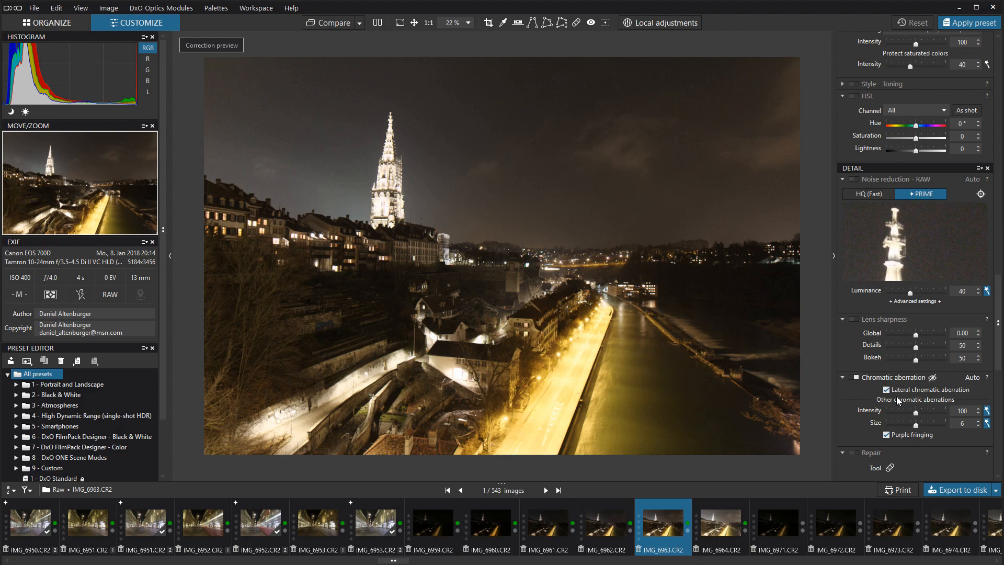
scroll(897, 401, "down", 5)
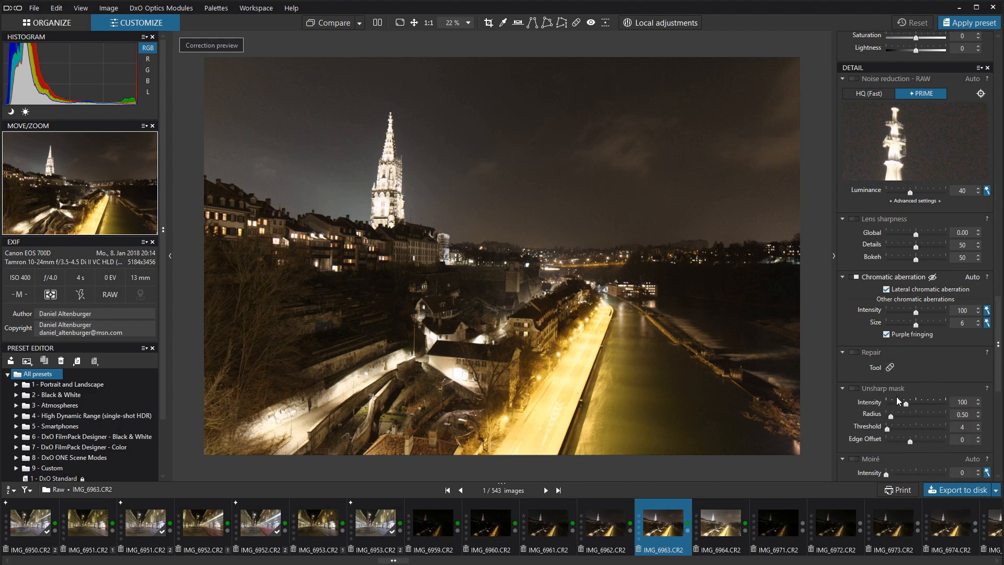
scroll(902, 403, "up", 14)
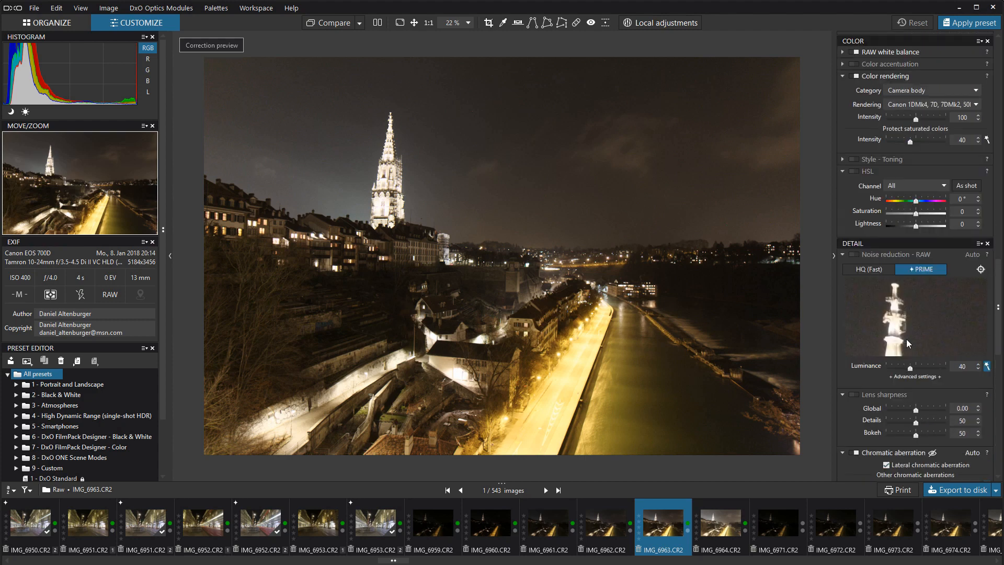
scroll(933, 287, "up", 15)
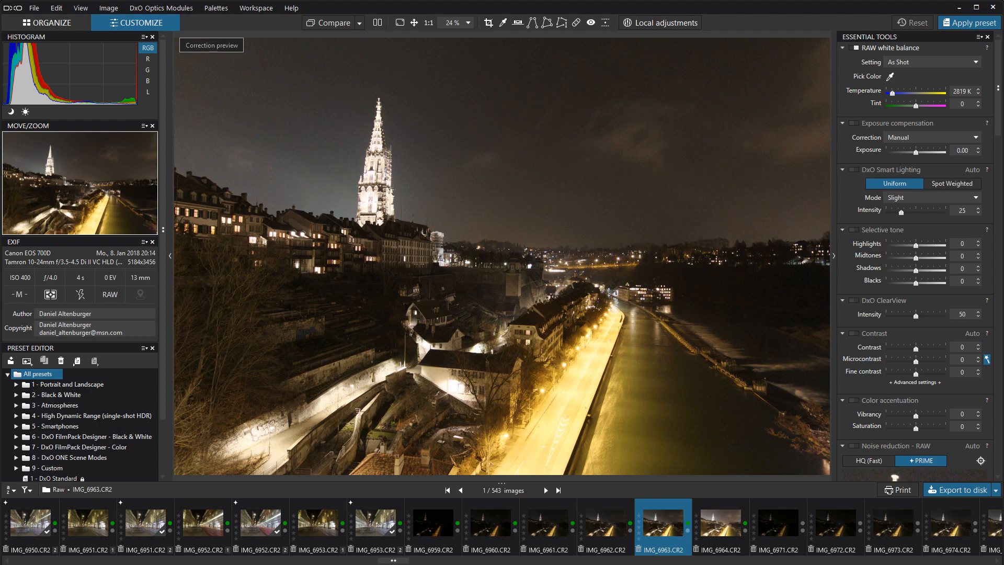
Compare the dark exposure IMG_6959.CR2 with the bright exposure IMG_6964.CR2 and return to IMG_6963.CR2
left_click(427, 528)
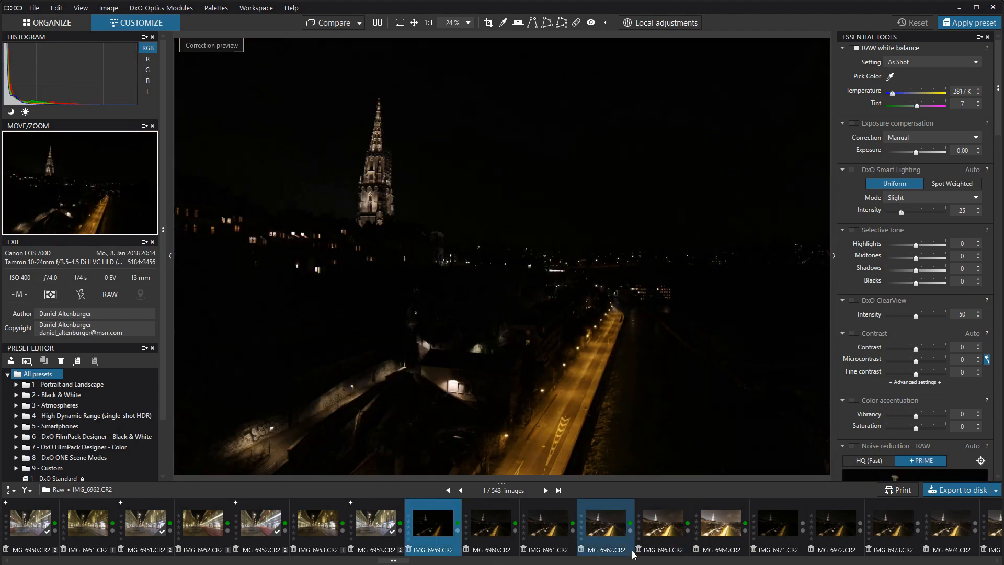
left_click(704, 541)
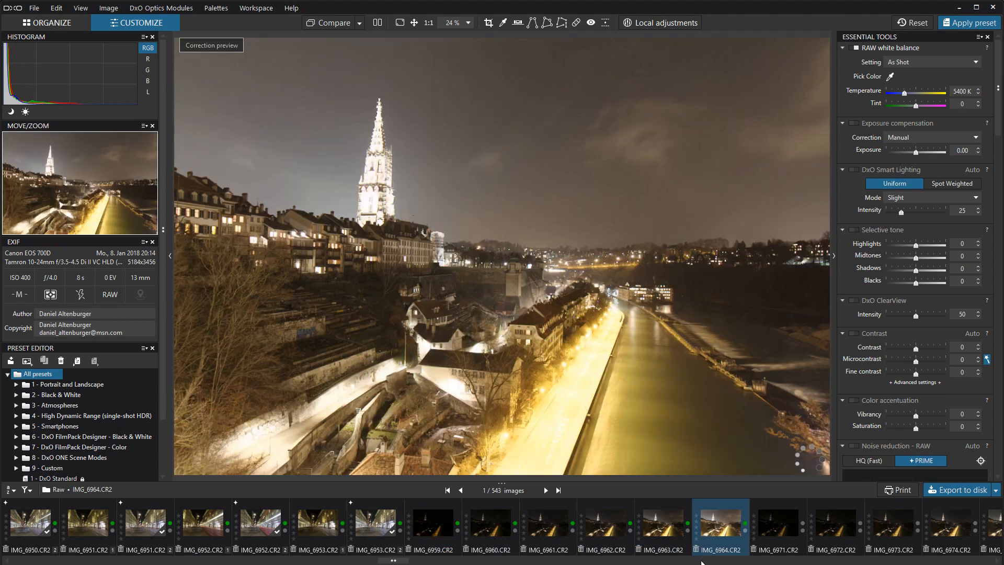
left_click(667, 524, "ctrl")
left_click(666, 524)
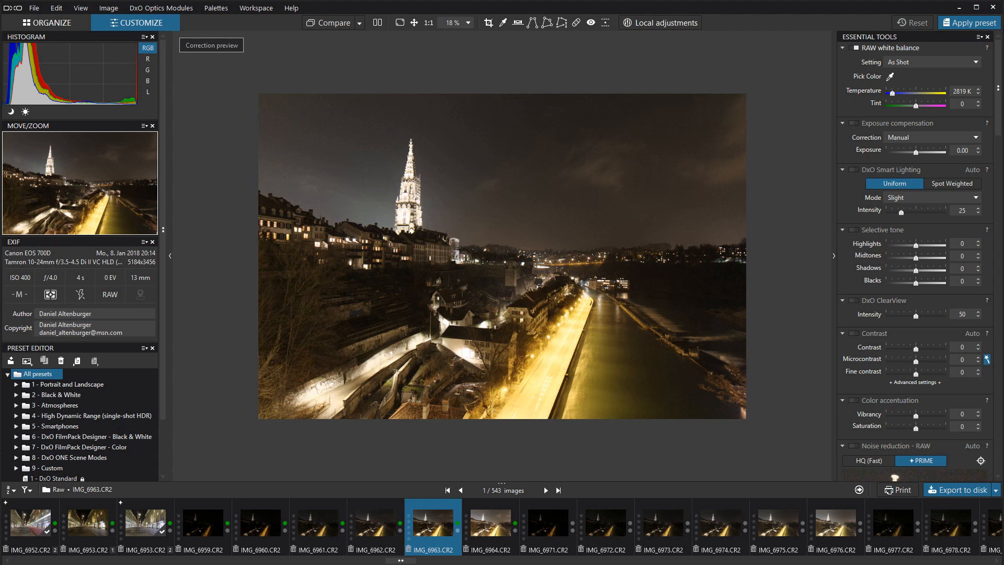
Create virtual copies of the six bracketed exposures IMG_6959.CR2 through IMG_6964.CR2
left_click(201, 532)
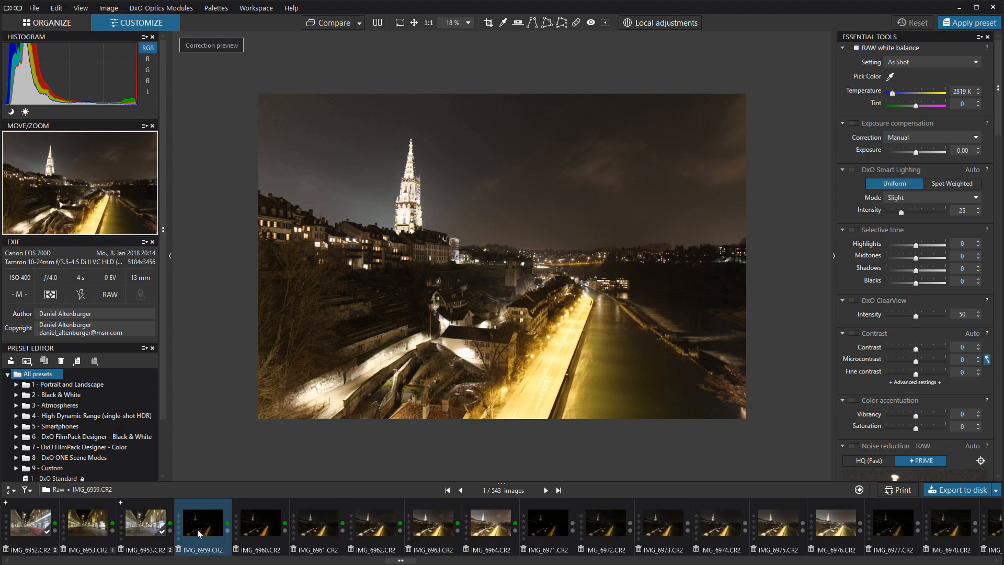
left_click(240, 534, "ctrl")
left_click(317, 522, "ctrl")
left_click(360, 530, "ctrl")
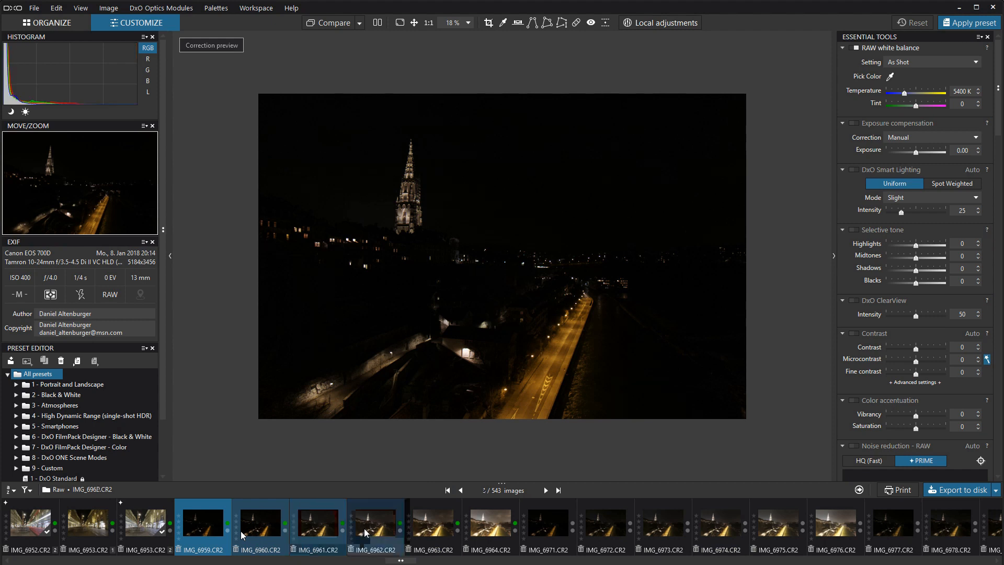
left_click(434, 538, "ctrl")
left_click(487, 521, "ctrl")
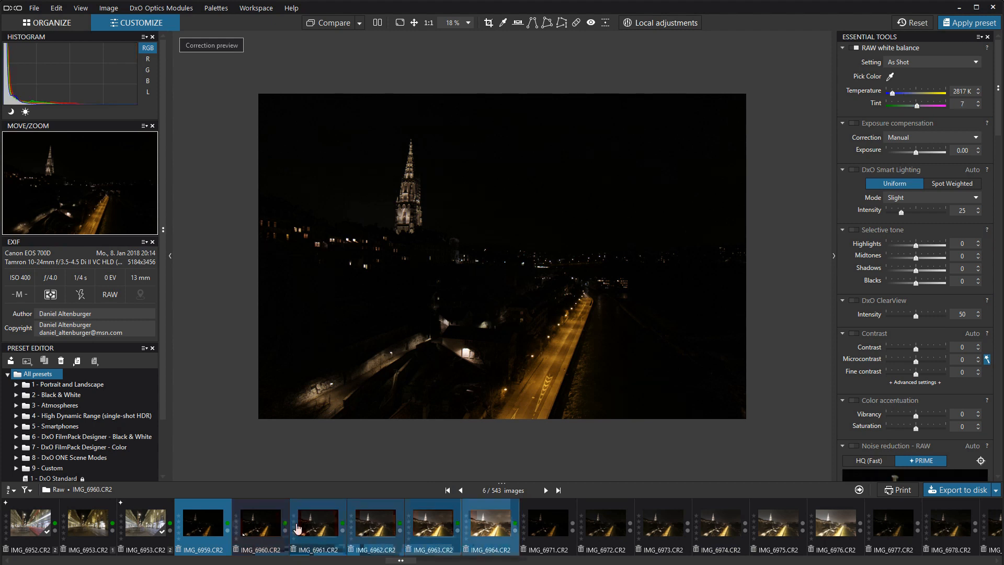
right_click(487, 519)
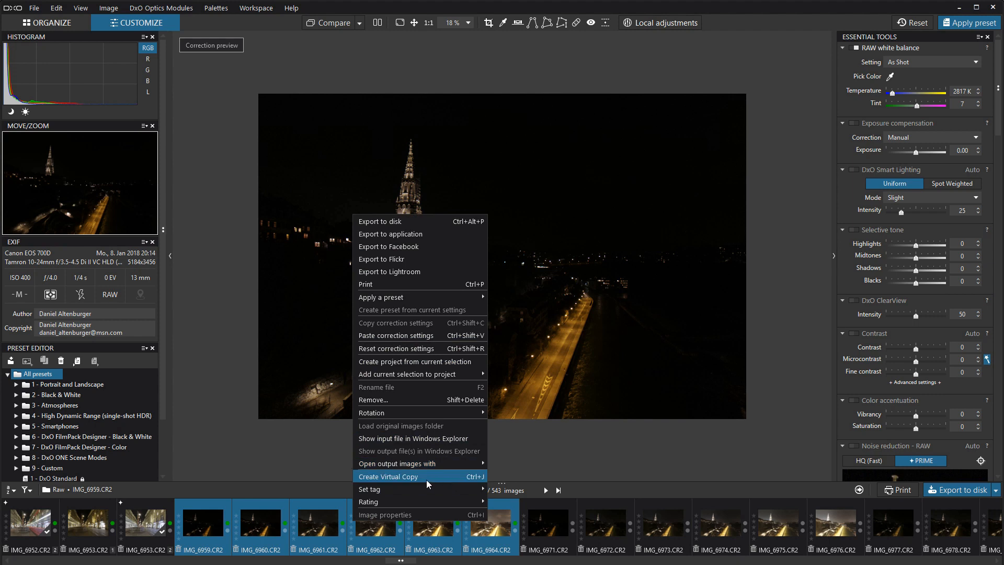
left_click(411, 475)
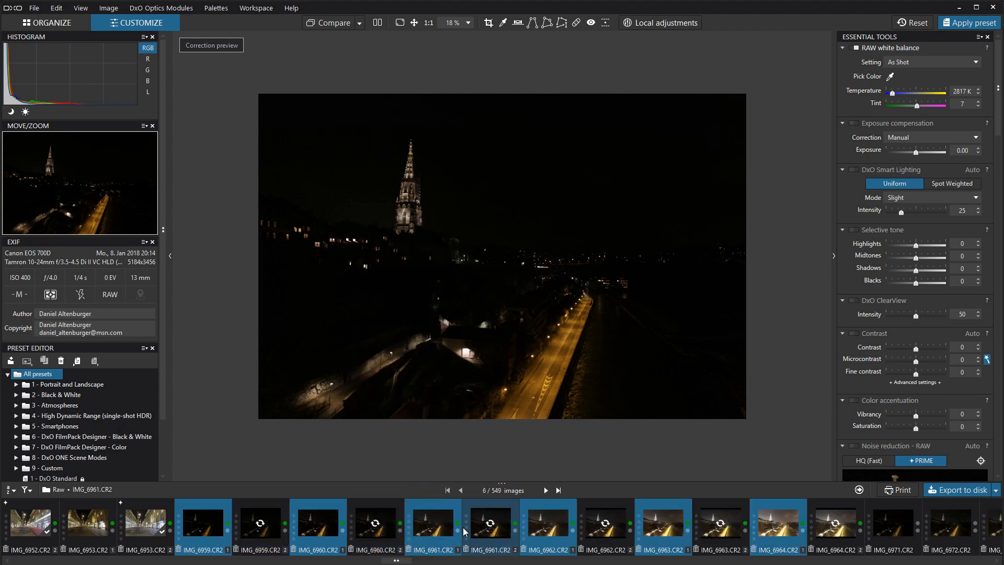
On virtual copy 2 of IMG_6963.CR2, set the RAW white balance temperature to 2500 K and the tint to 20
left_click(658, 549)
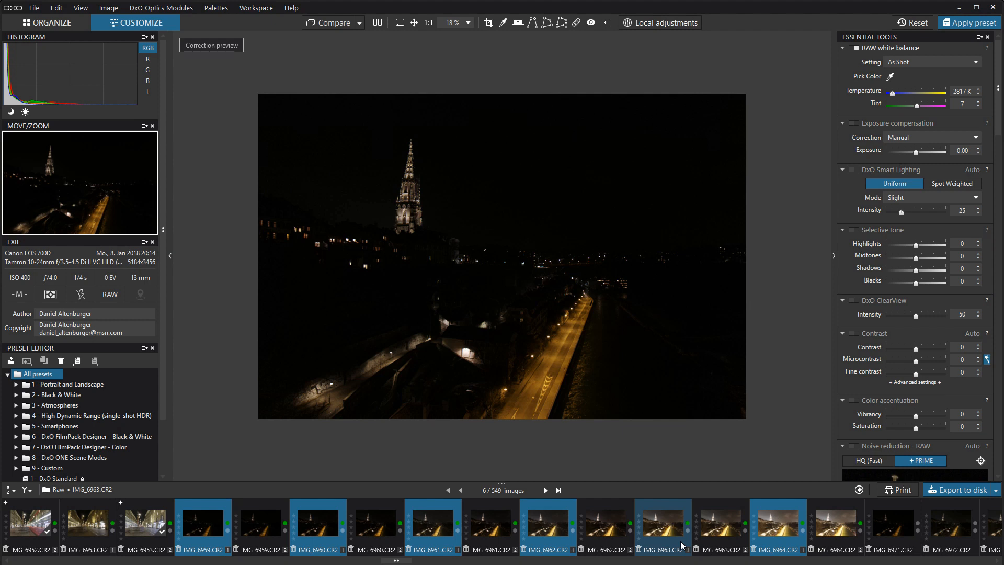
left_click(711, 526)
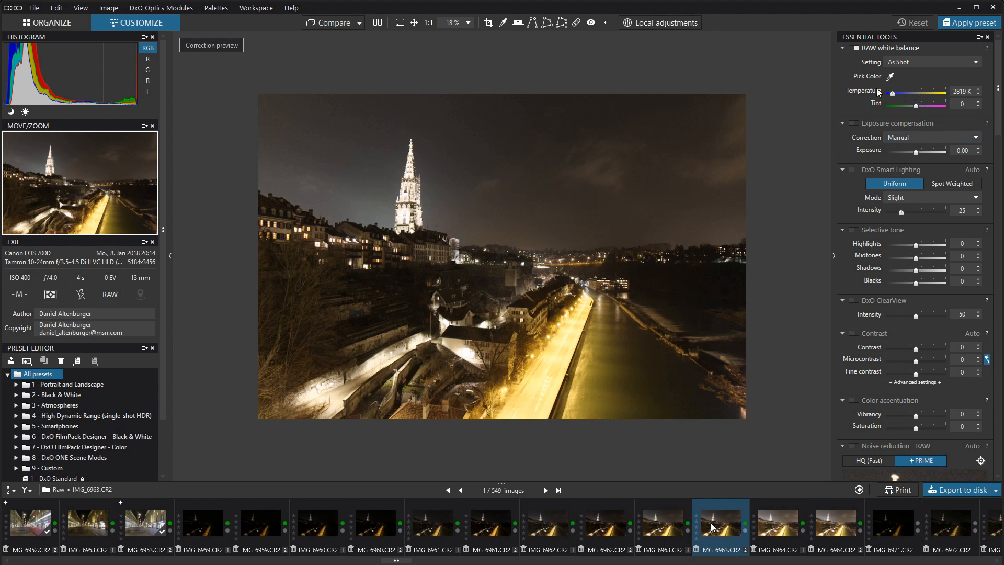
left_click(712, 526)
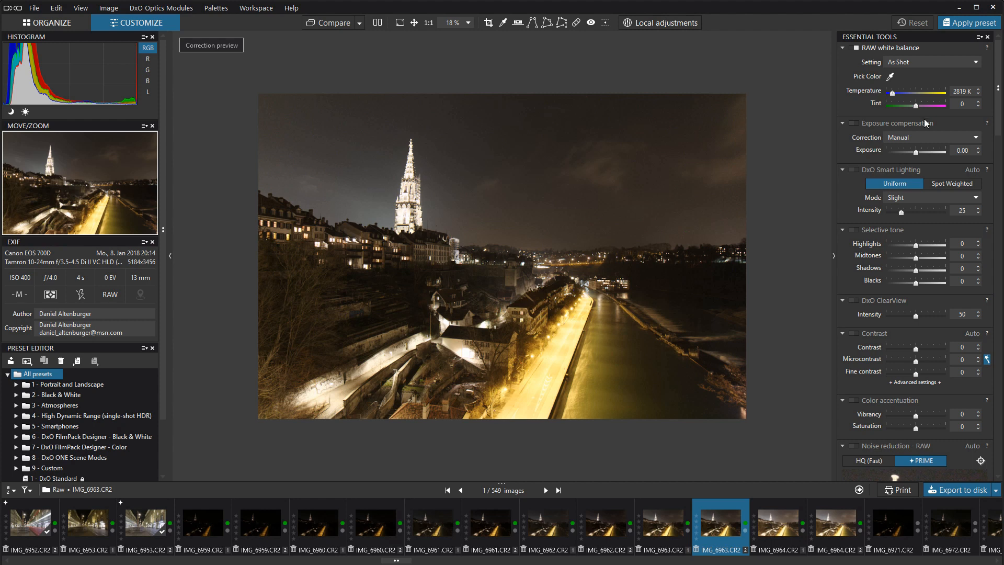
left_click(974, 92)
type("2500")
key("Return")
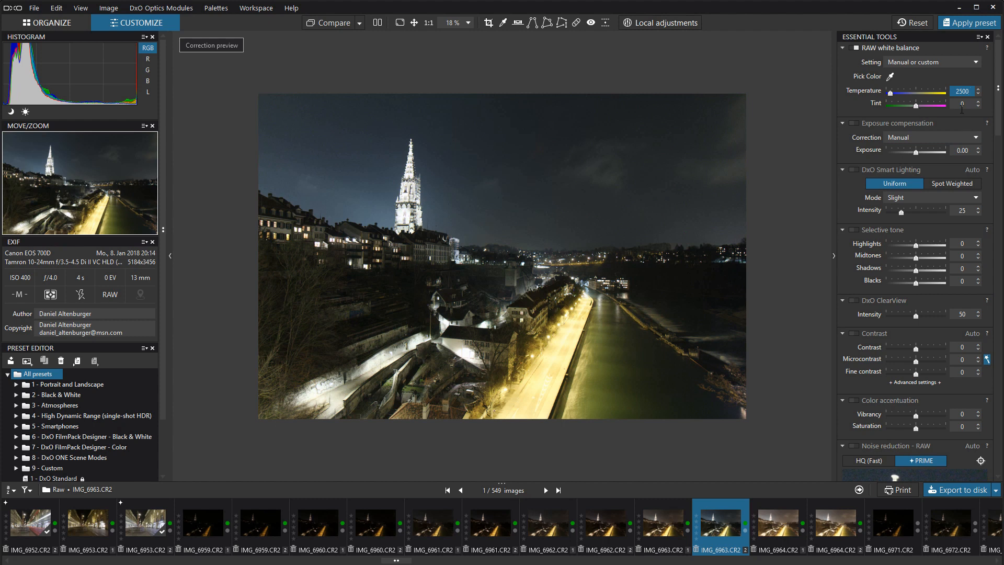
left_click(961, 104)
type("20")
key("Return")
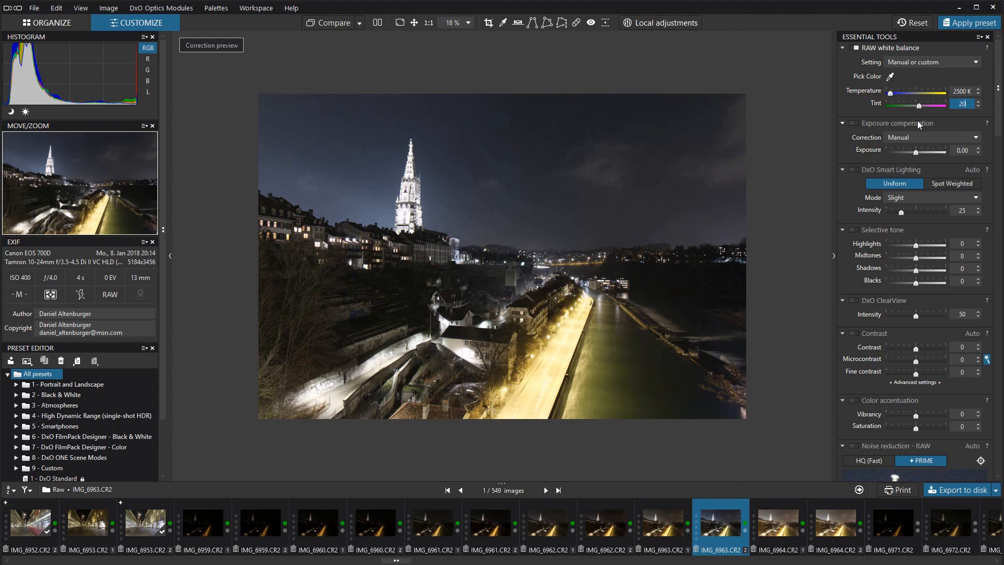
Set the vibrancy in Color accentuation to 10 for the copy of IMG_6963.CR2
scroll(980, 176, "down", 2)
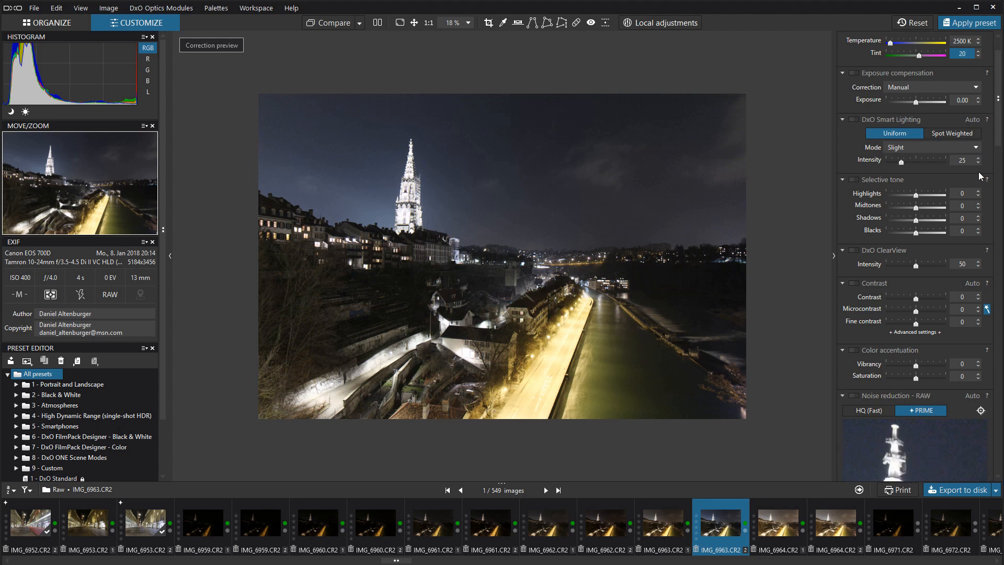
scroll(980, 176, "down", 1)
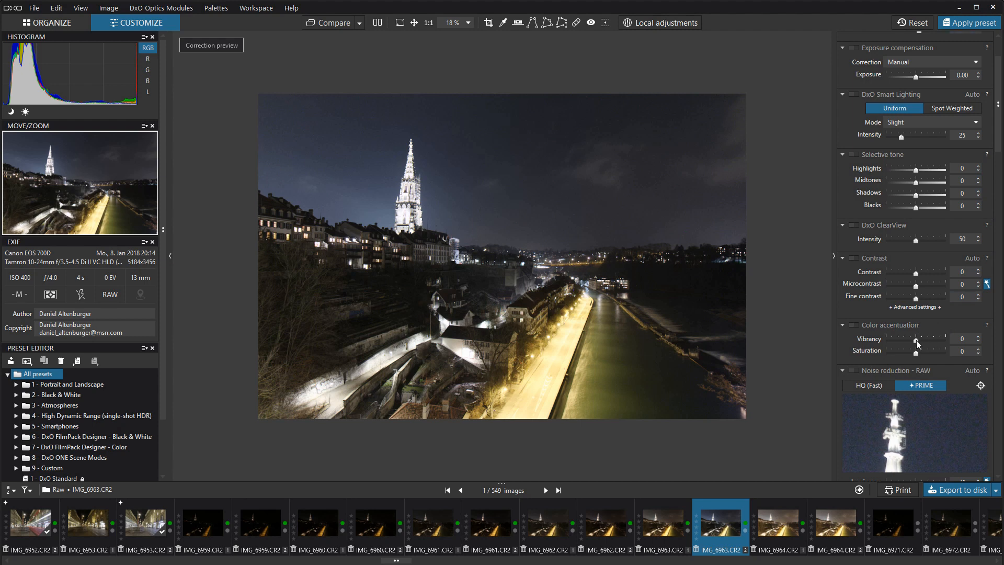
left_click_drag(916, 340, 918, 341)
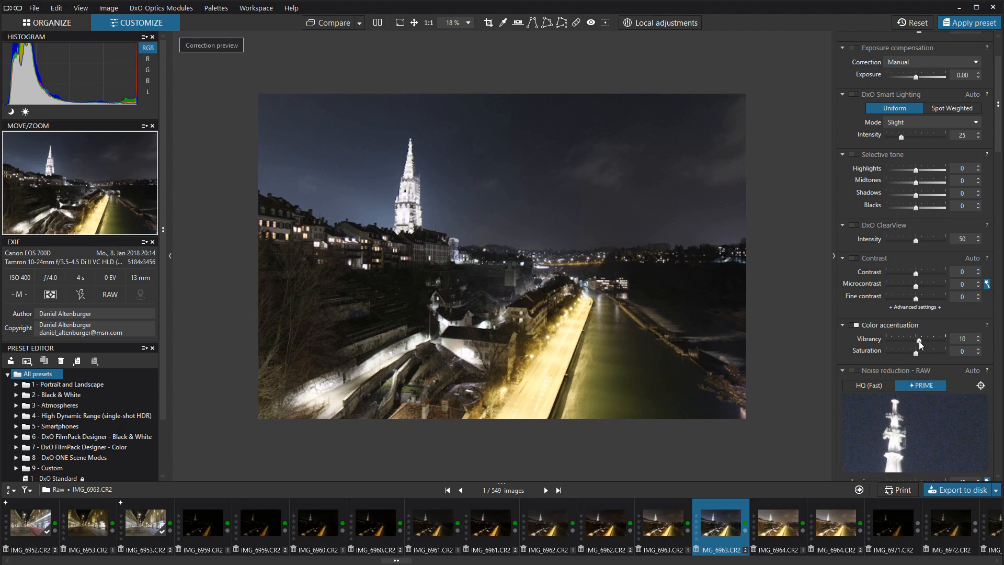
Set the PRIME RAW noise reduction to luminance 50, low frequency 85 and dead pixels 45 for the copy of IMG_6963.CR2
left_click(958, 341)
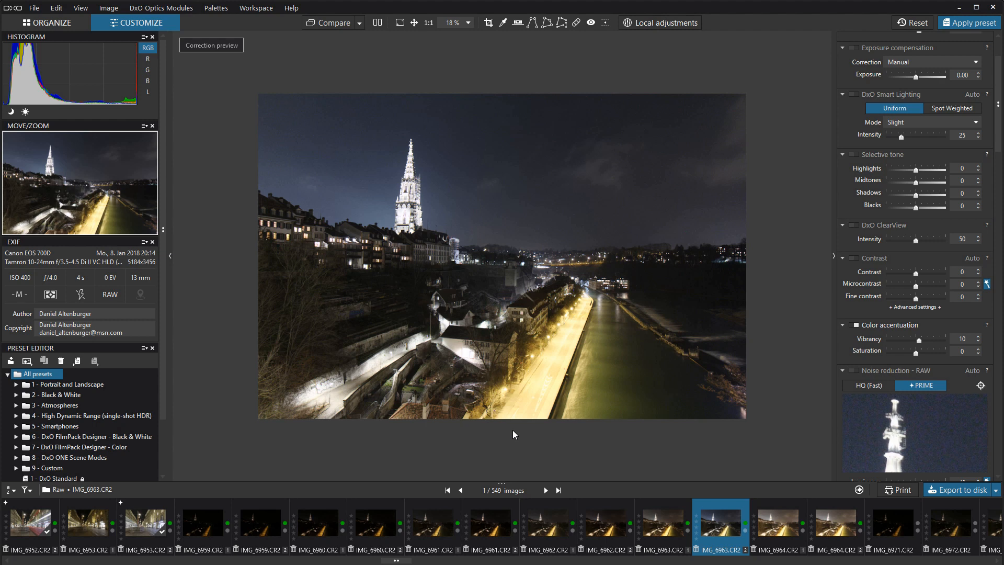
scroll(925, 393, "down", 5)
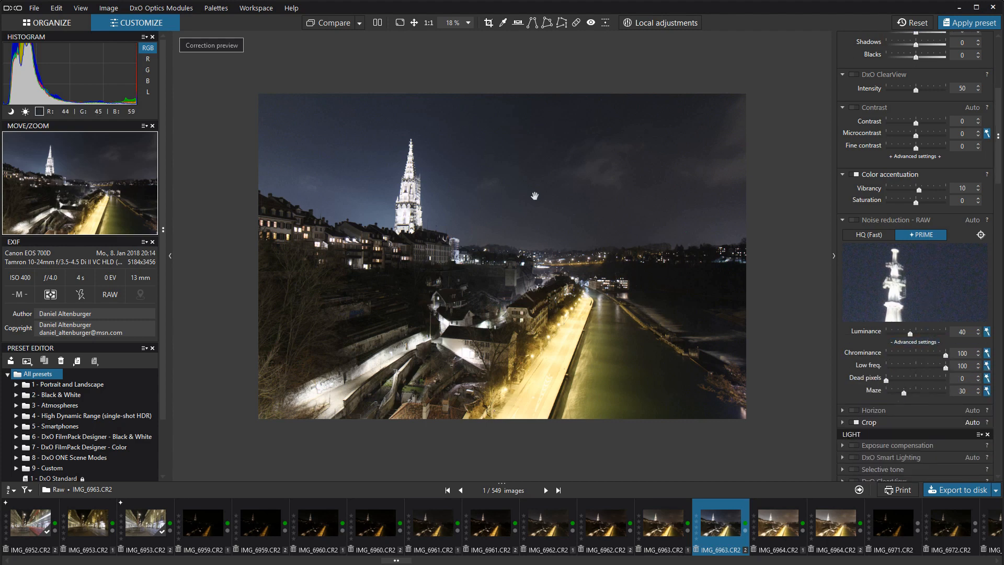
scroll(543, 195, "up", 4)
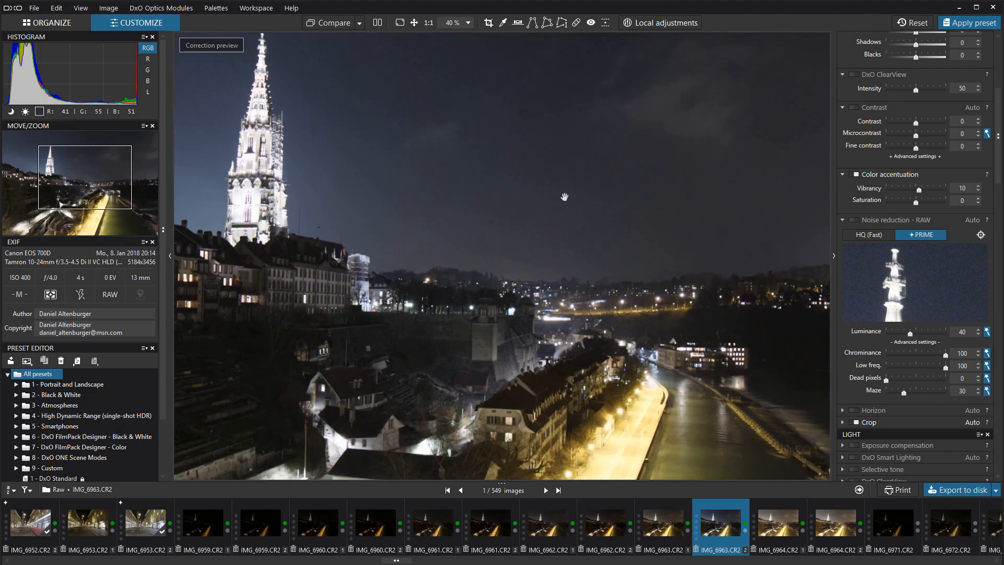
left_click_drag(564, 196, 577, 277)
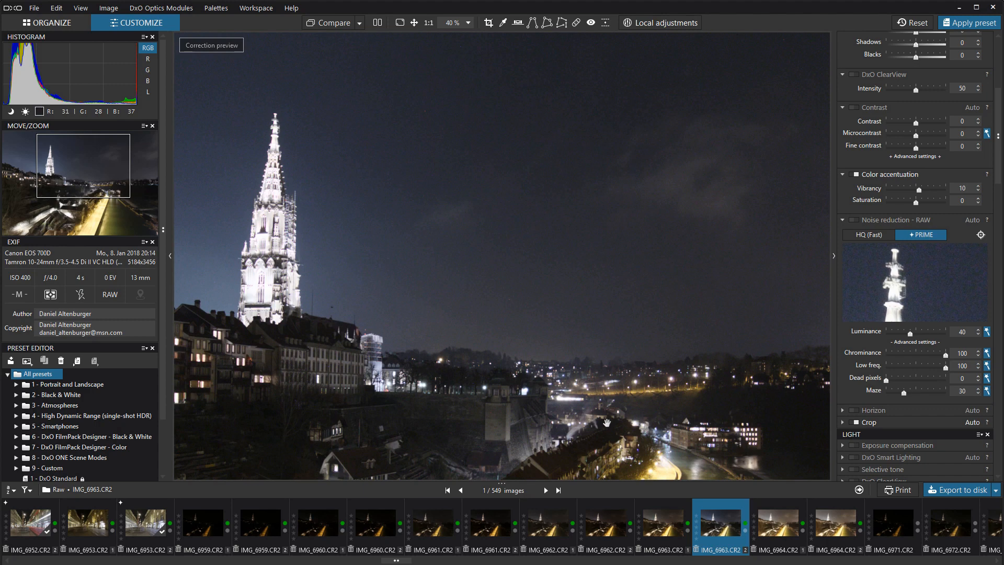
scroll(590, 273, "up", 1)
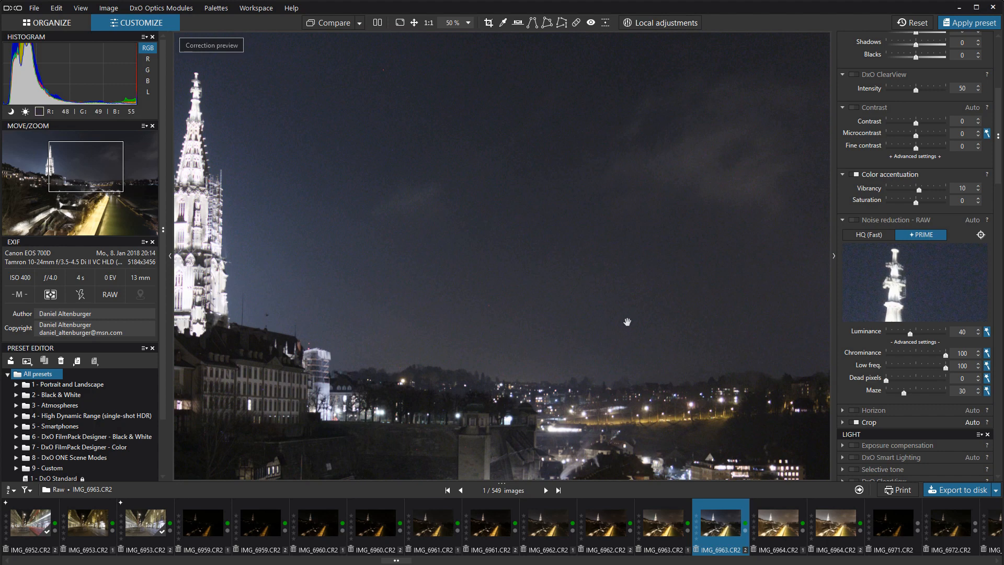
scroll(627, 322, "down", 2)
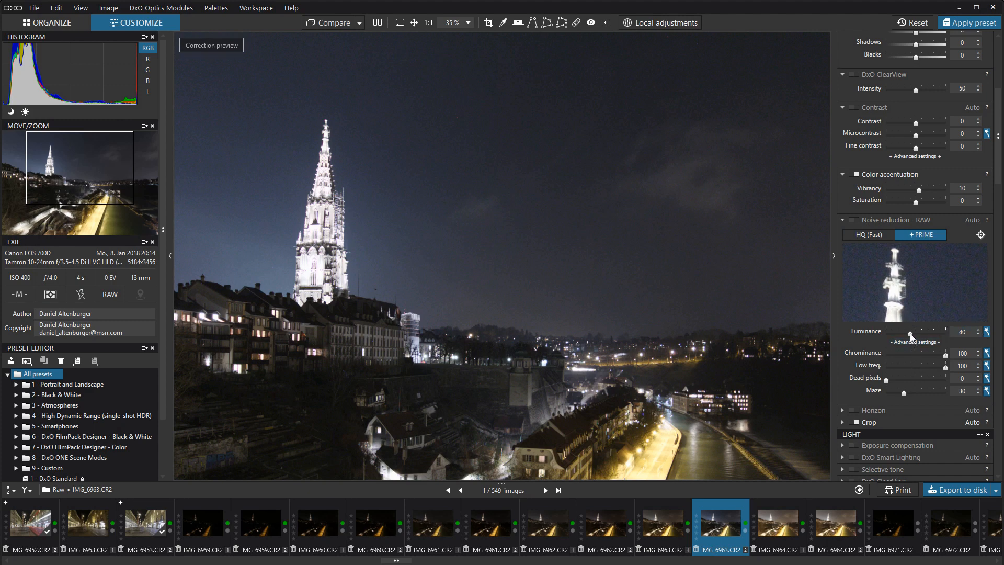
left_click_drag(909, 333, 915, 335)
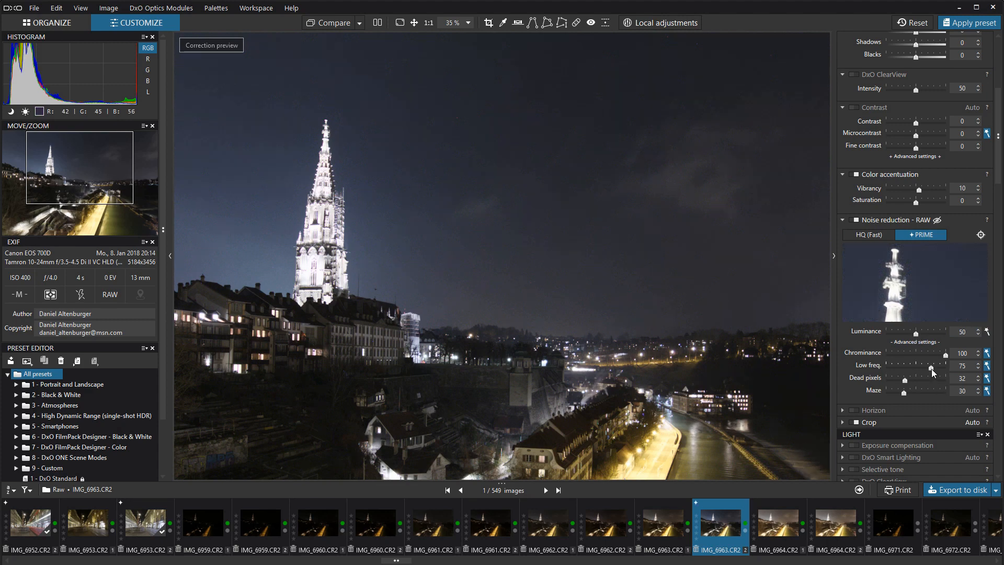
left_click_drag(930, 369, 935, 374)
left_click(977, 363)
left_click(977, 375)
left_click(979, 376)
Examine the noise-reduced sky and the illuminated church tower at high magnification, and review the light, color and detail corrections
scroll(503, 161, "up", 5)
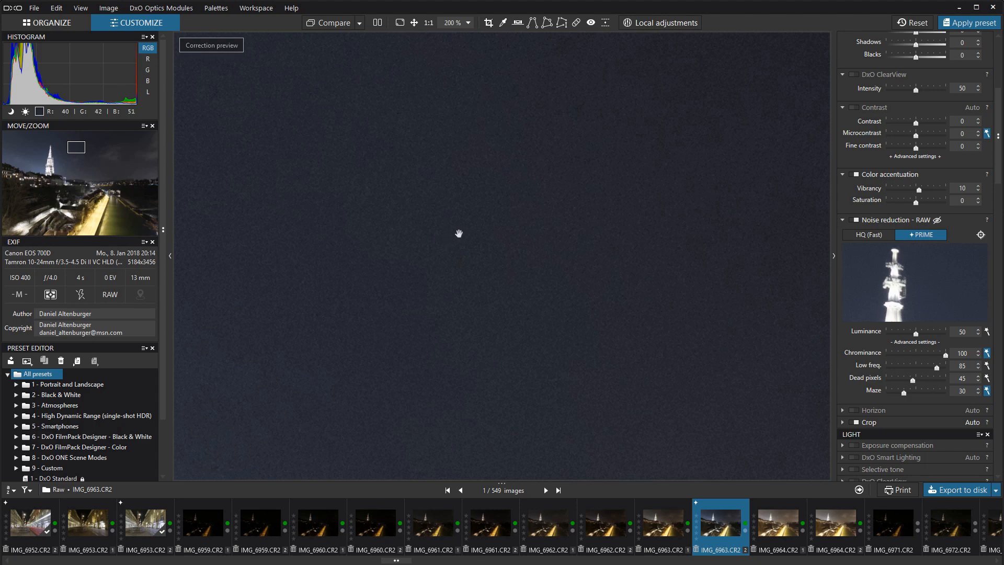
scroll(535, 296, "down", 5)
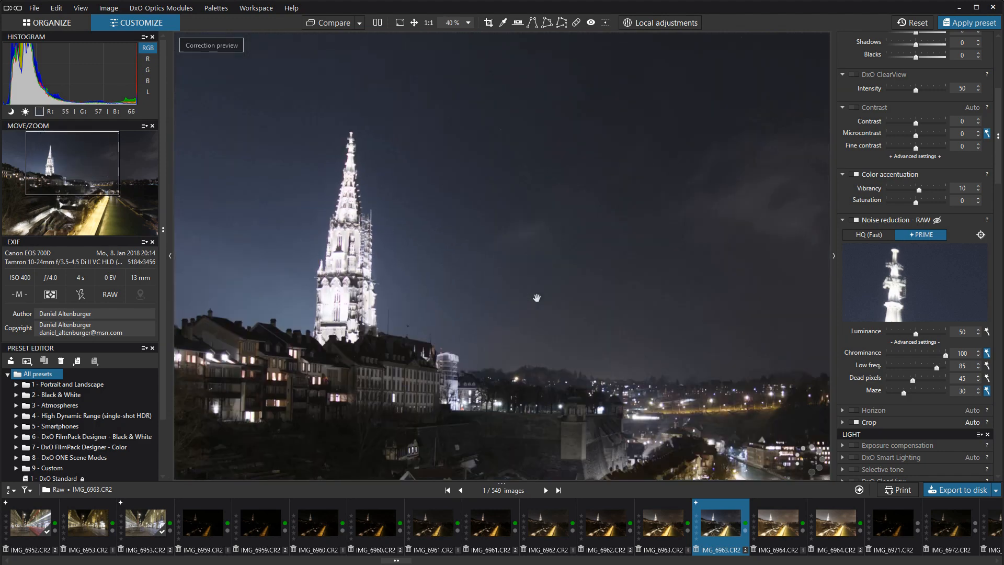
scroll(536, 297, "down", 2)
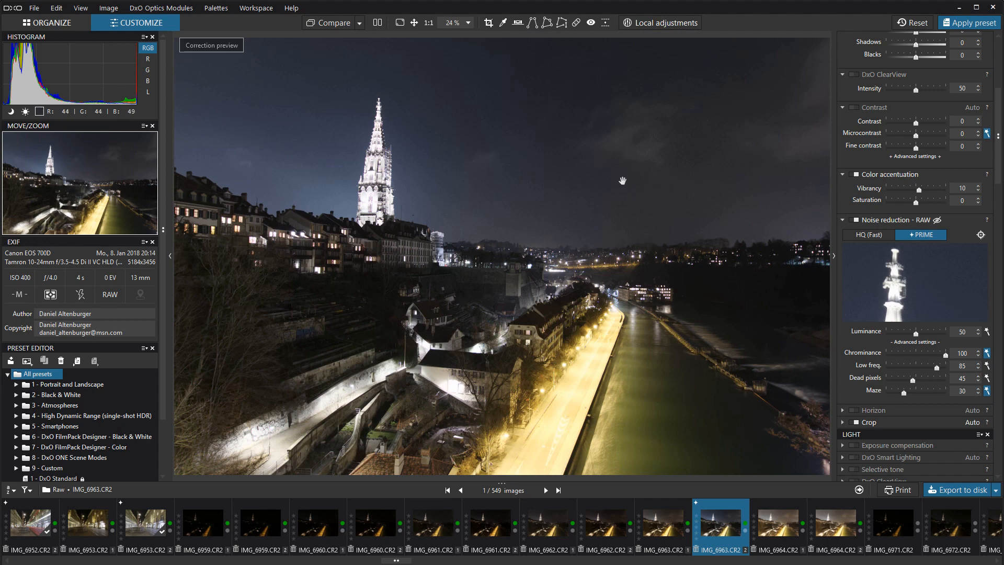
scroll(617, 185, "down", 1)
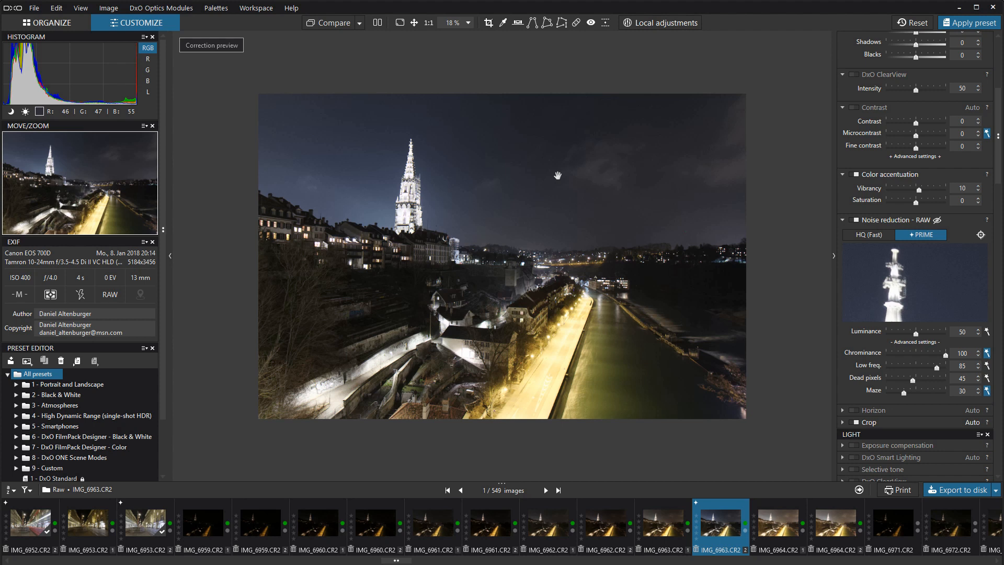
scroll(896, 355, "down", 3)
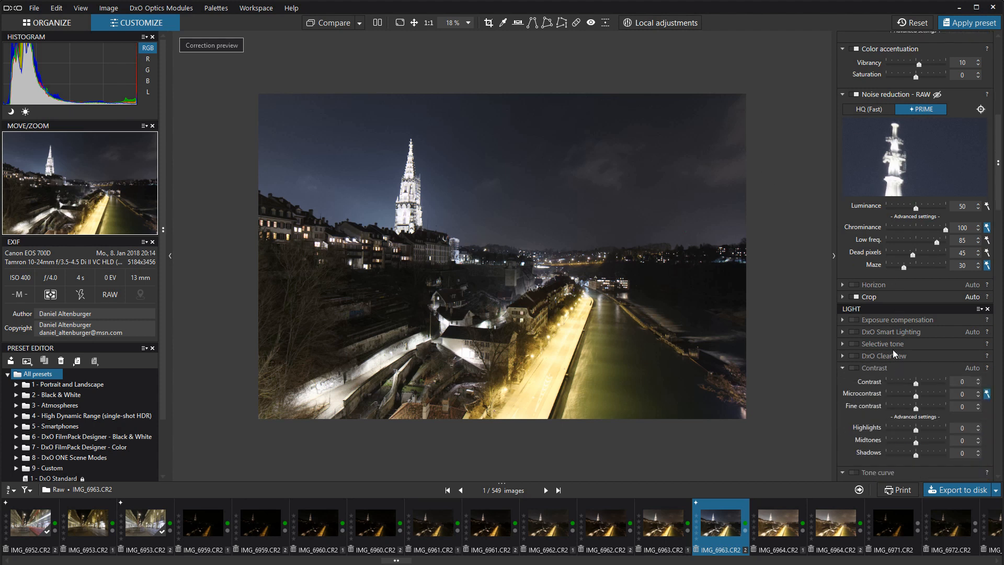
scroll(892, 350, "down", 4)
scroll(905, 334, "down", 3)
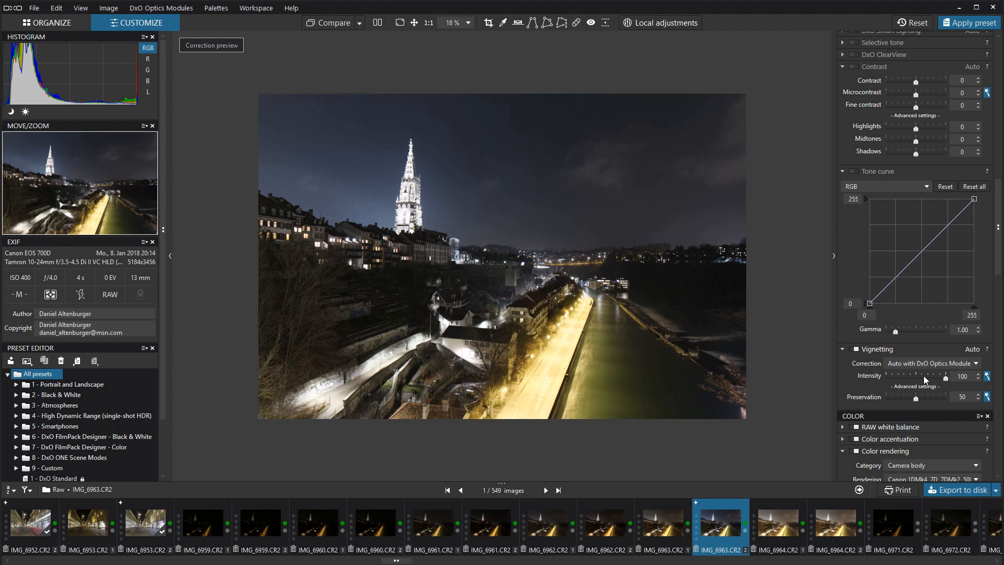
scroll(940, 312, "down", 3)
scroll(930, 324, "down", 8)
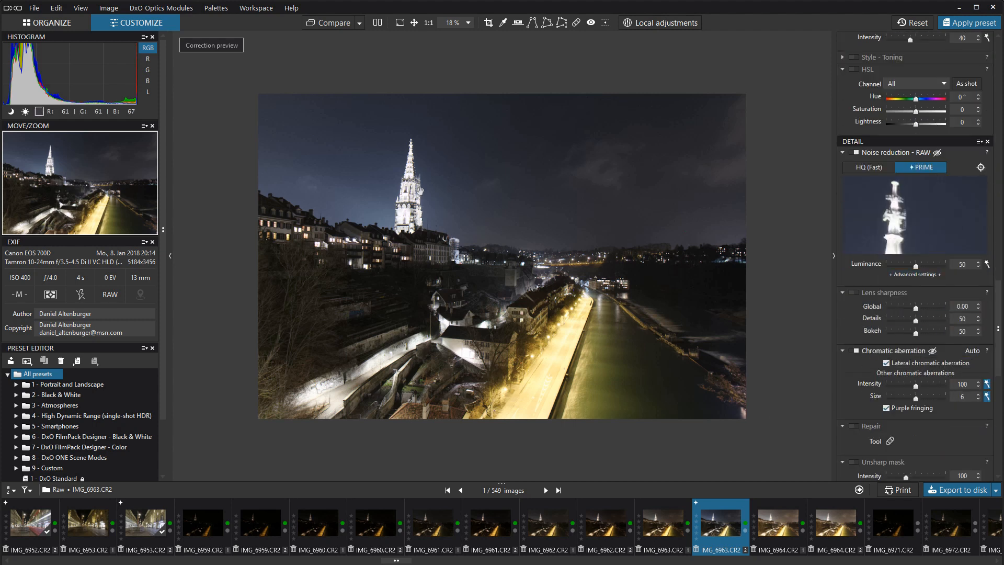
scroll(401, 194, "up", 6)
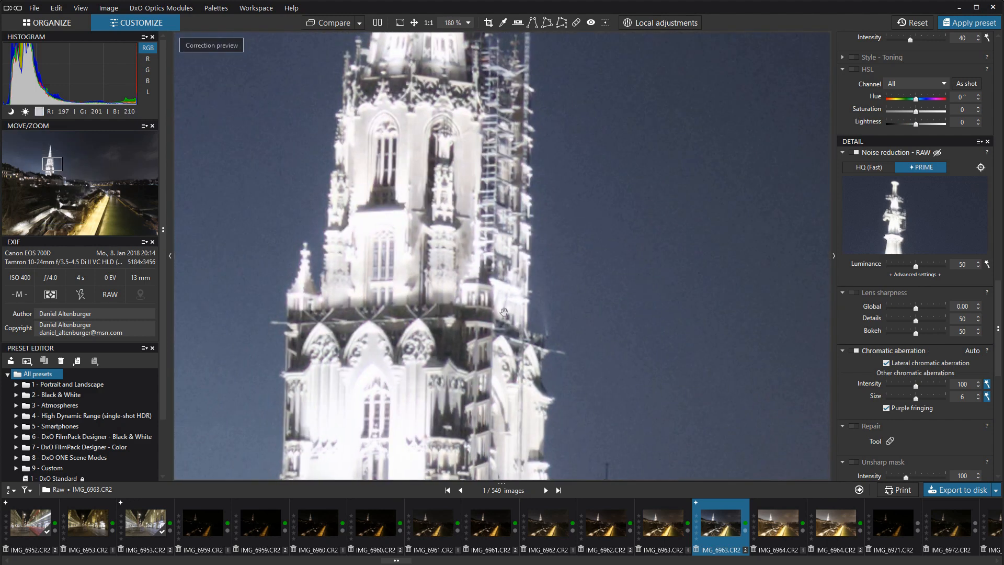
scroll(478, 214, "down", 4)
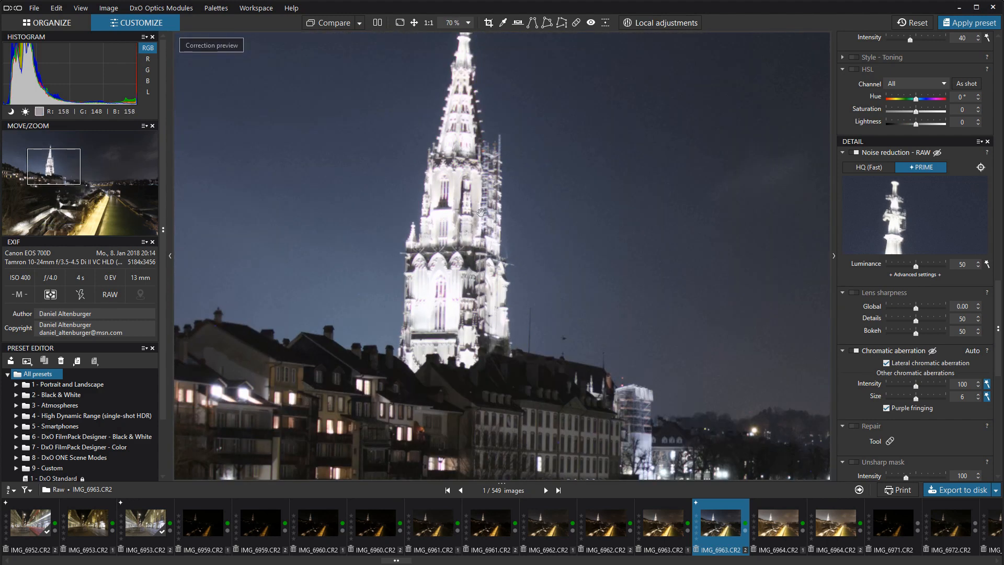
scroll(924, 381, "down", 5)
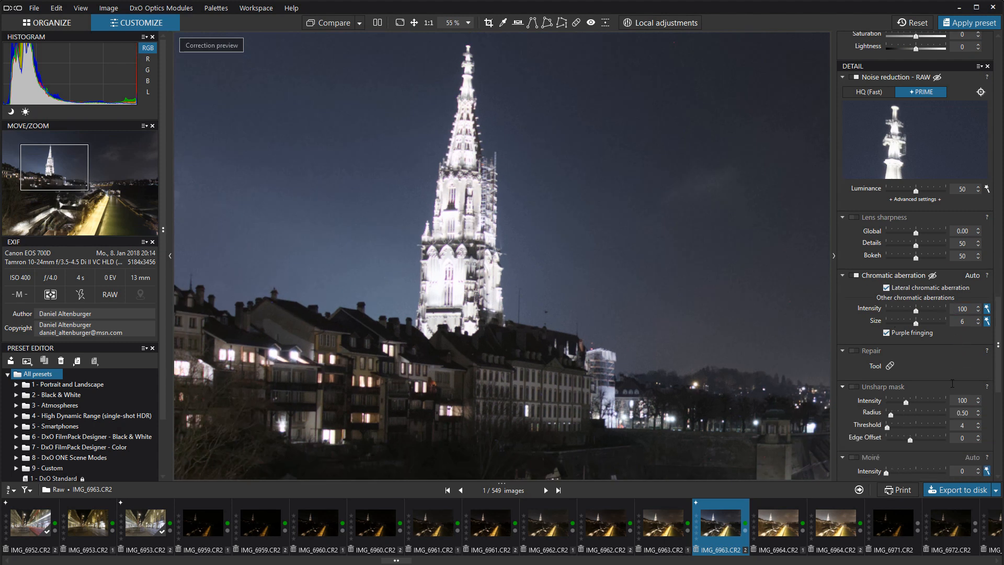
Enable Keep aspect ratio in the DxO Optics Module distortion correction
scroll(960, 313, "down", 4)
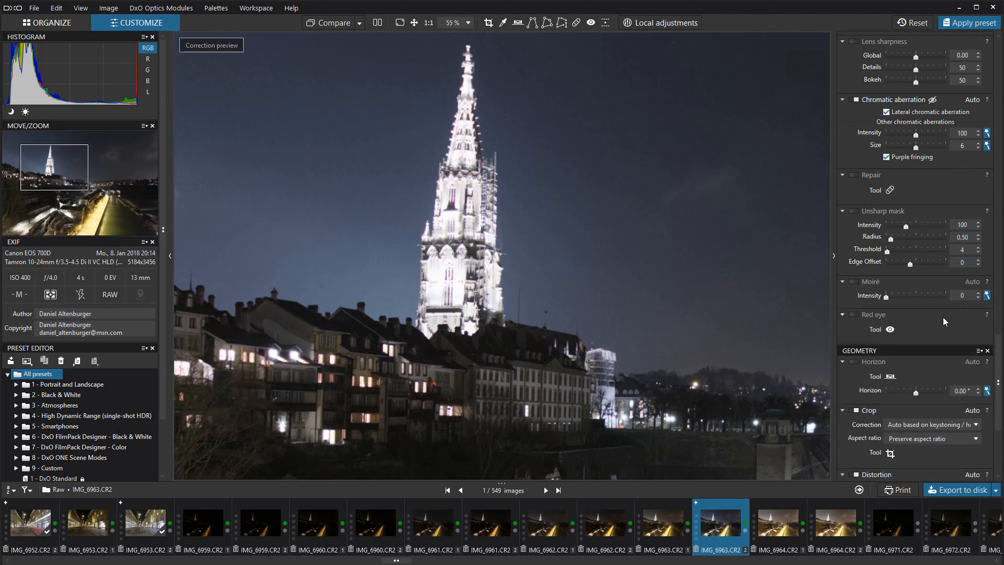
scroll(893, 403, "down", 2)
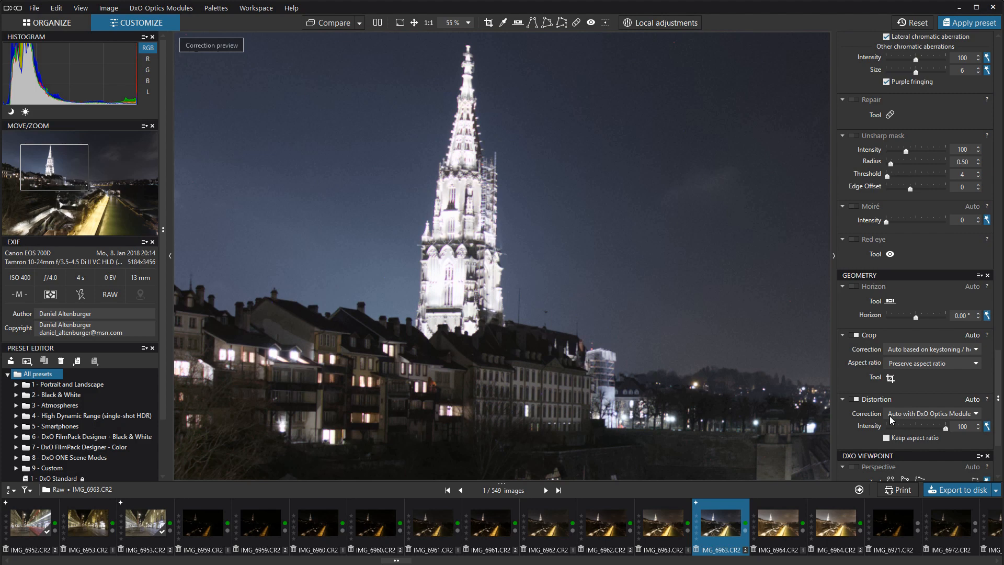
left_click(857, 400)
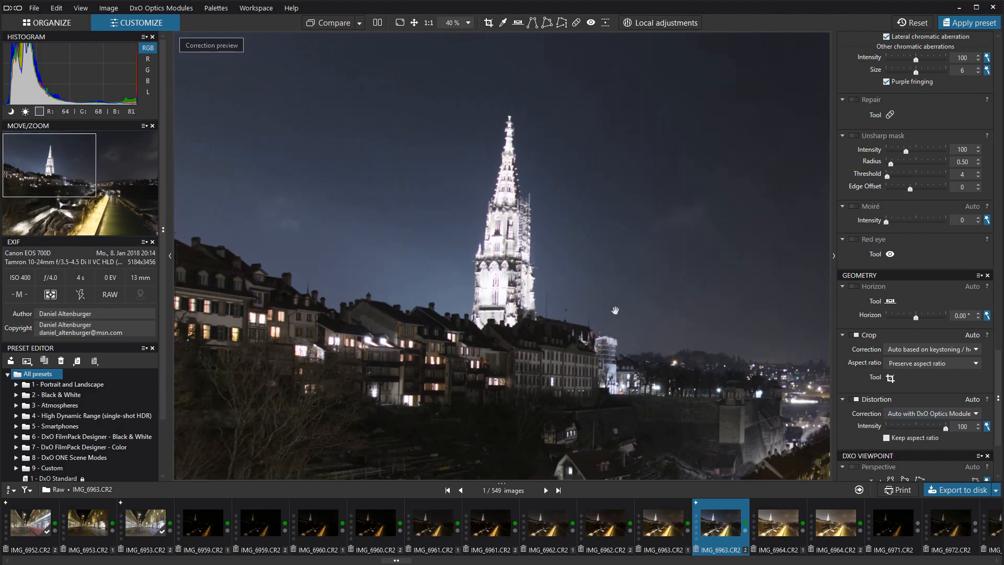
left_click(886, 438)
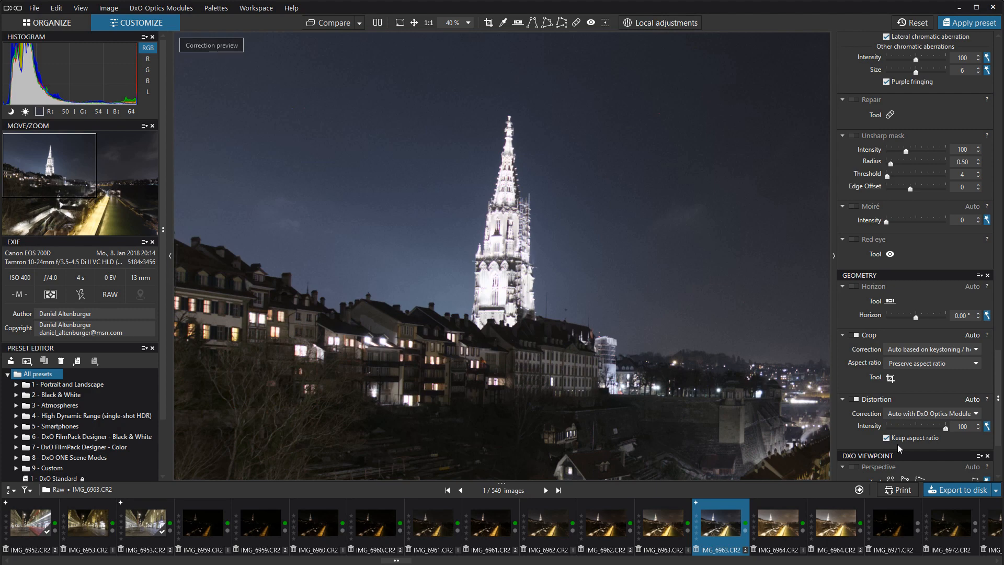
scroll(454, 319, "down", 1)
right_click(680, 278)
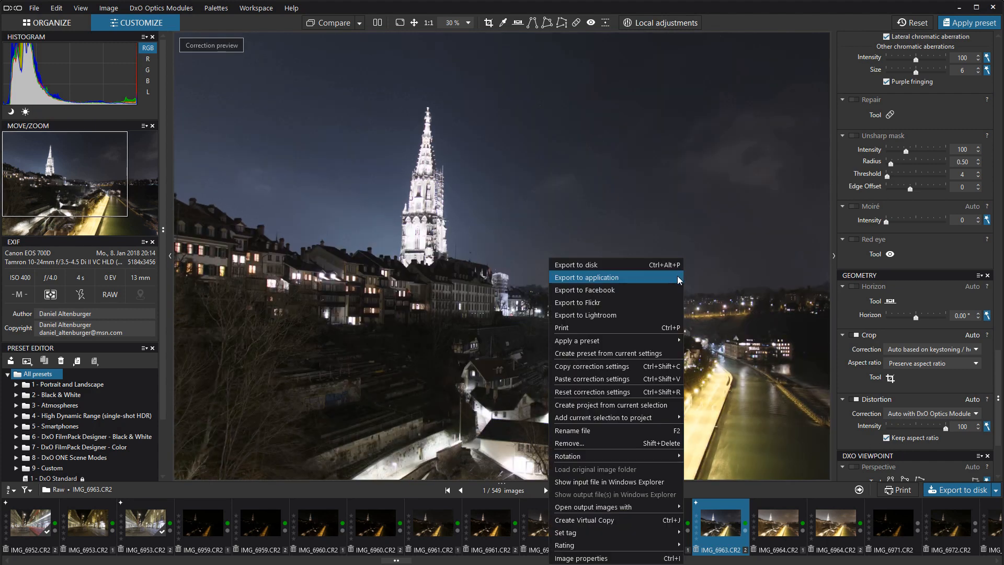
left_click(514, 265)
scroll(547, 288, "down", 2)
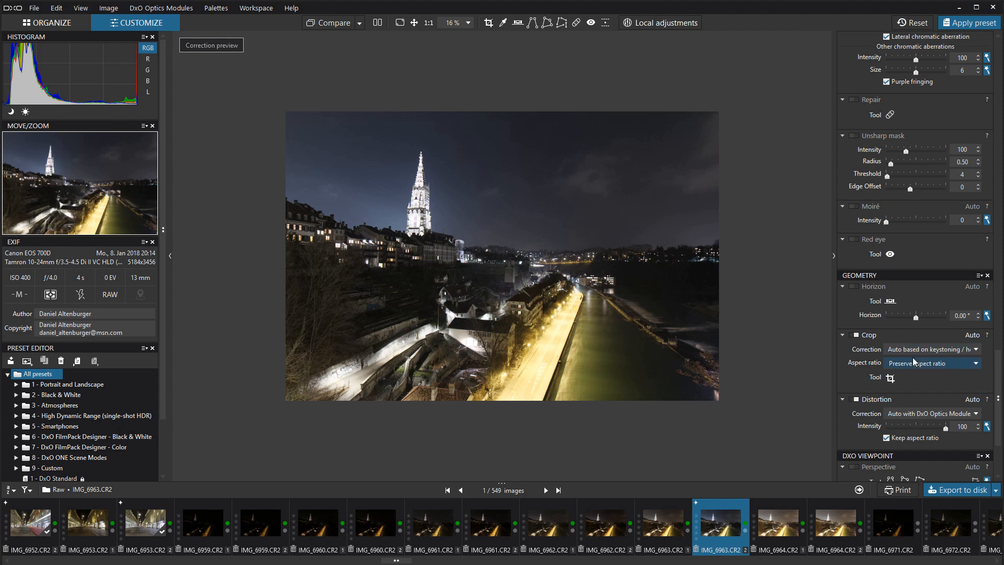
Start the Force parallel perspective correction and move the right vertical guide onto the row of houses beside the illuminated riverside street
scroll(911, 357, "down", 4)
scroll(911, 353, "down", 1)
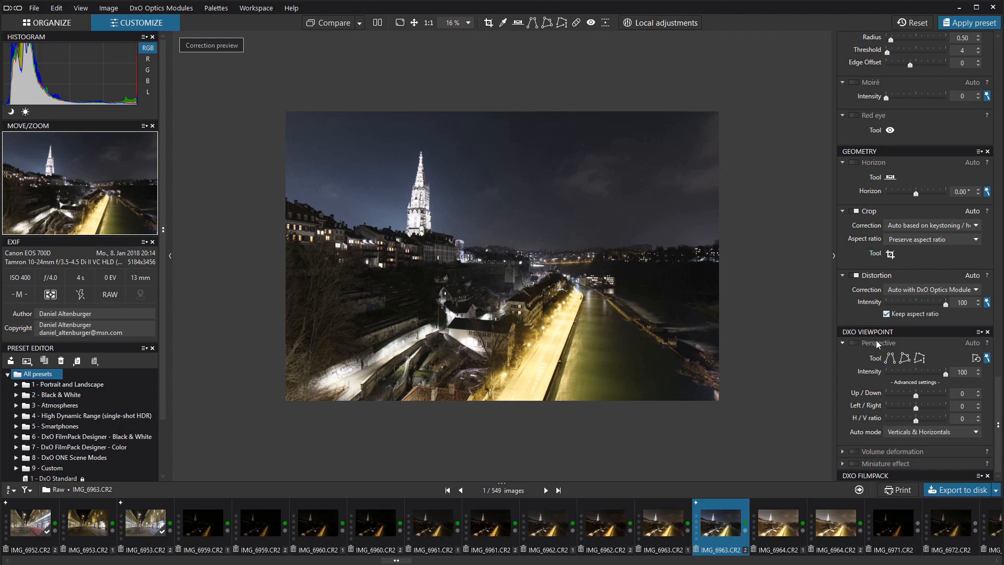
left_click(895, 361)
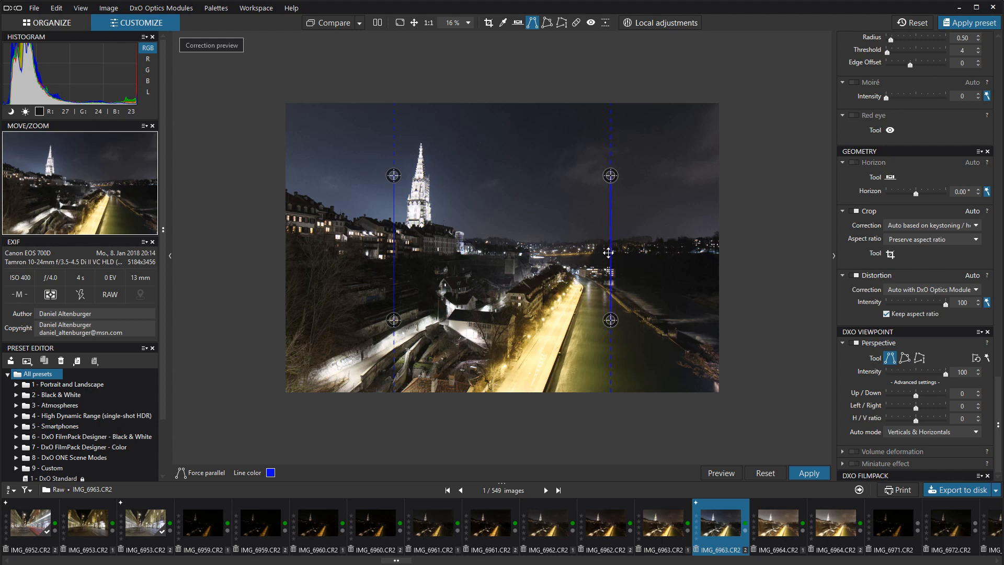
left_click_drag(608, 251, 545, 273)
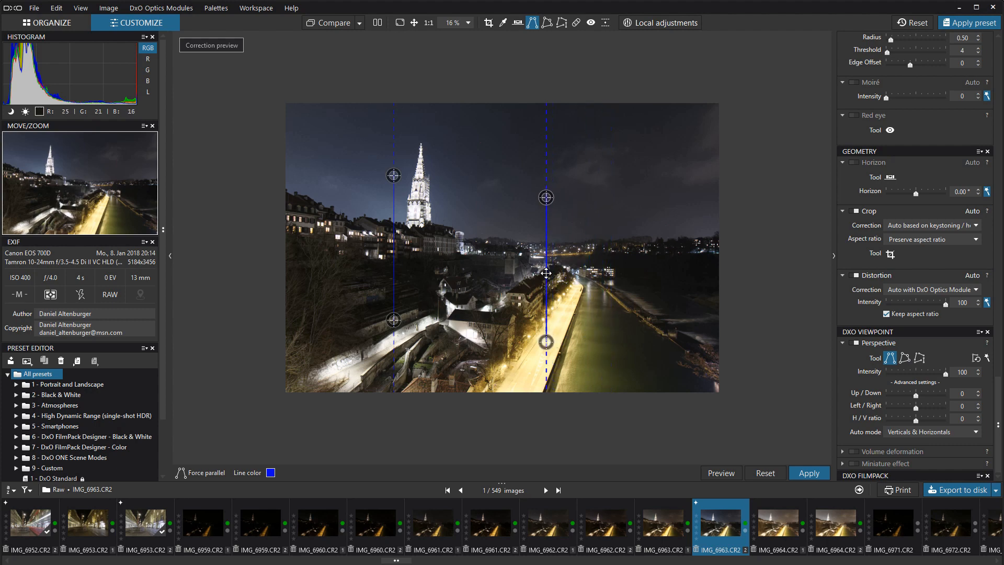
scroll(553, 293, "up", 1)
scroll(553, 293, "up", 3)
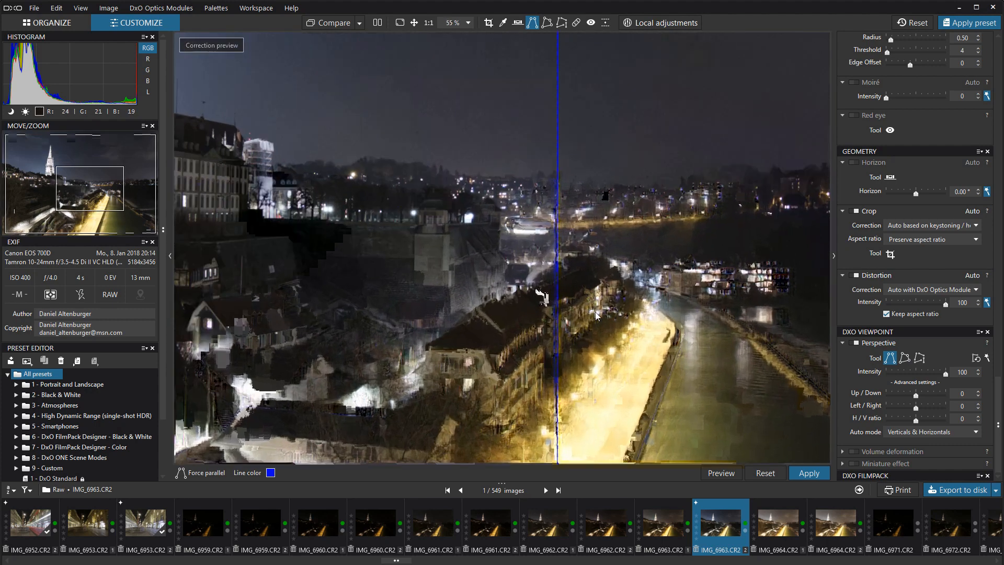
scroll(602, 301, "down", 1)
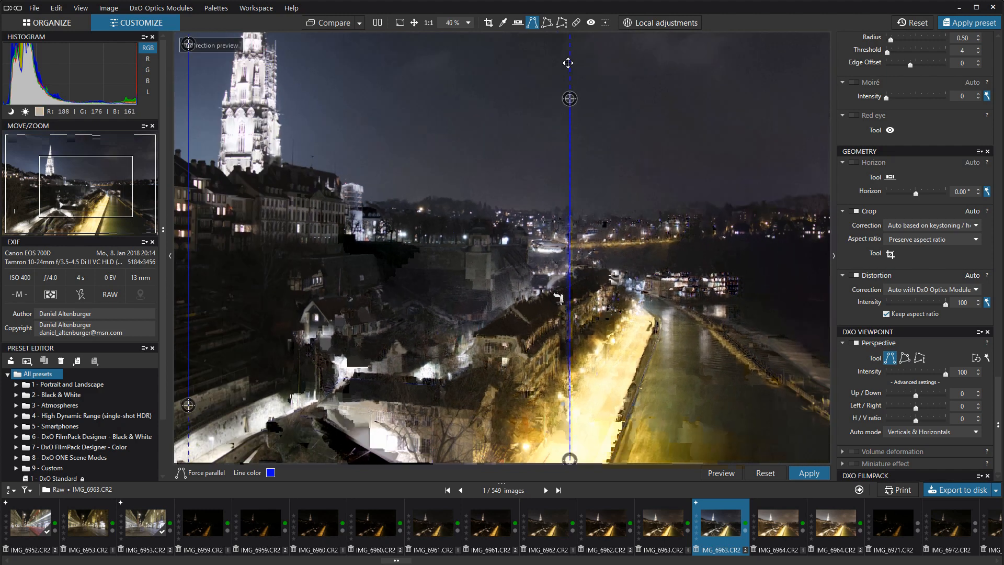
Shorten the right perspective guide and align it with the vertical facade edge of the riverside houses
left_click_drag(565, 179, 574, 252)
scroll(594, 388, "up", 2)
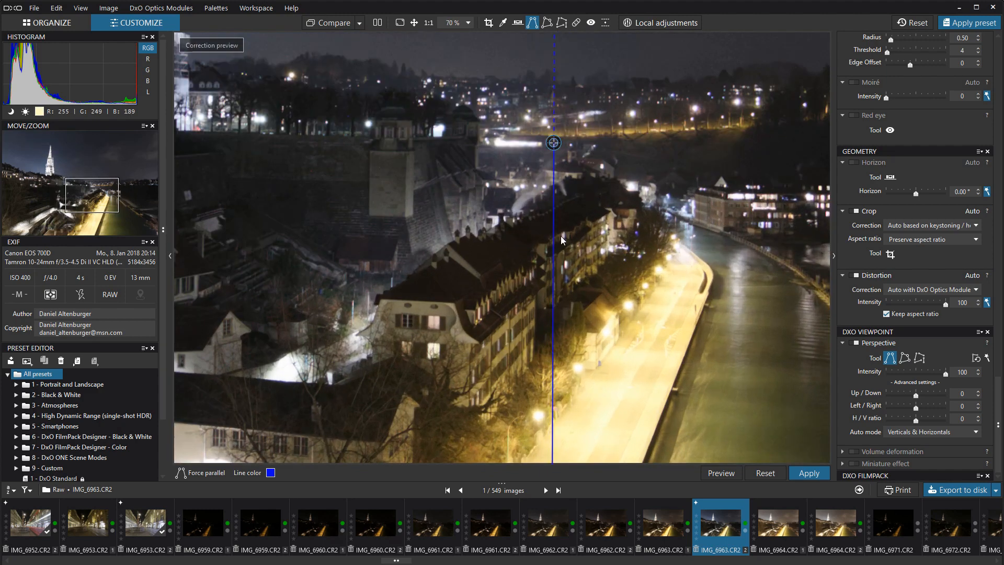
left_click_drag(554, 142, 555, 305)
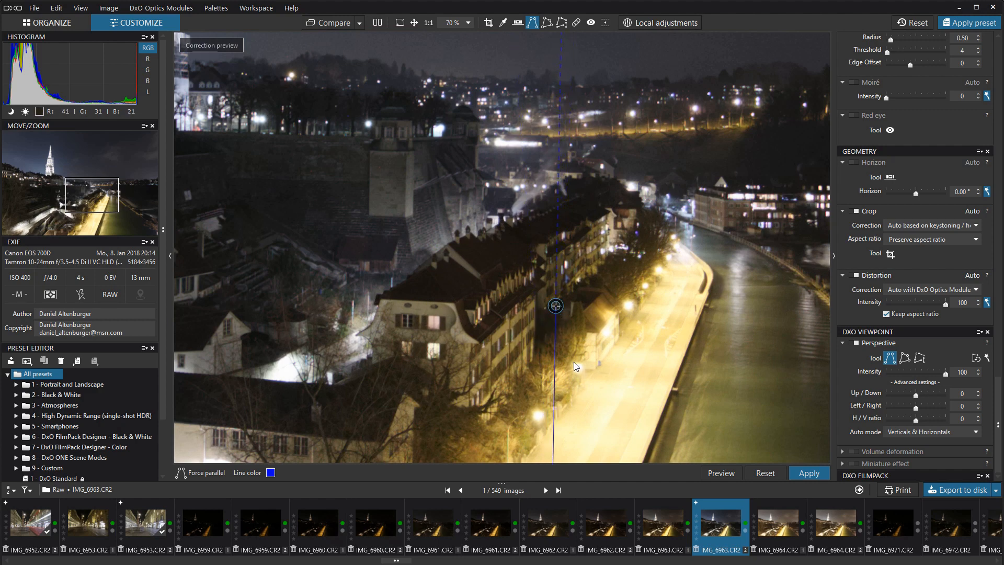
scroll(580, 389, "down", 2)
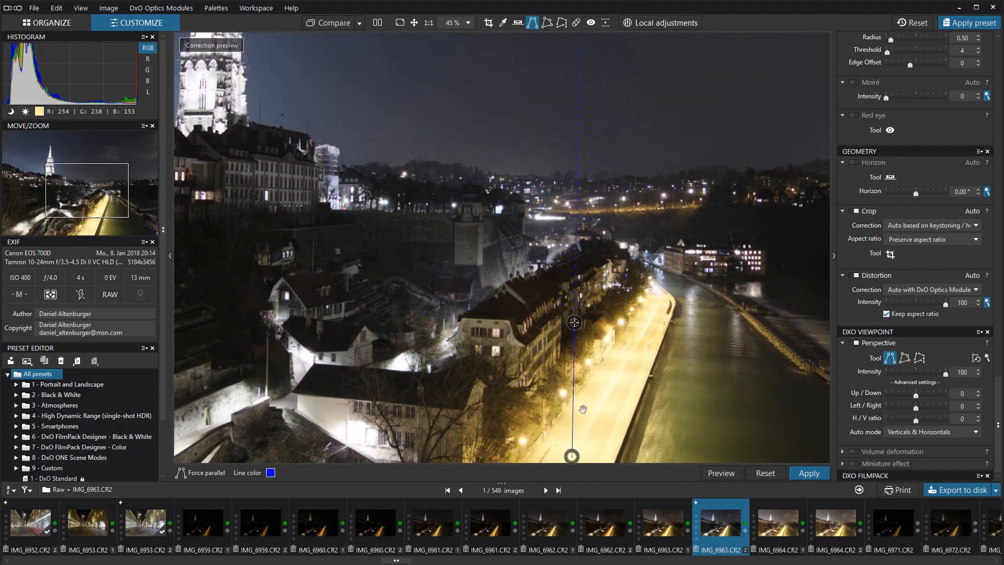
left_click_drag(582, 408, 592, 327)
scroll(582, 298, "up", 2)
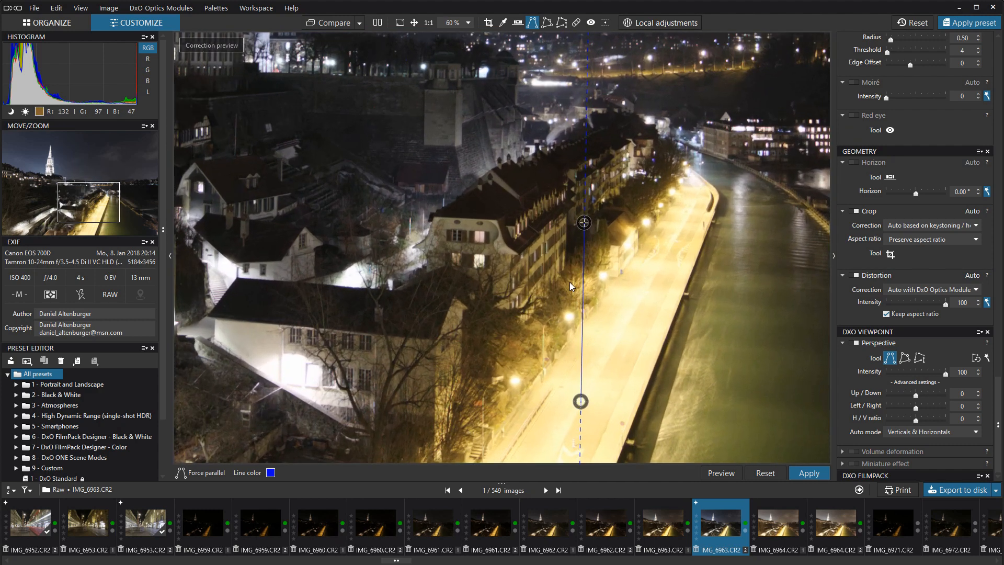
left_click_drag(594, 286, 535, 211)
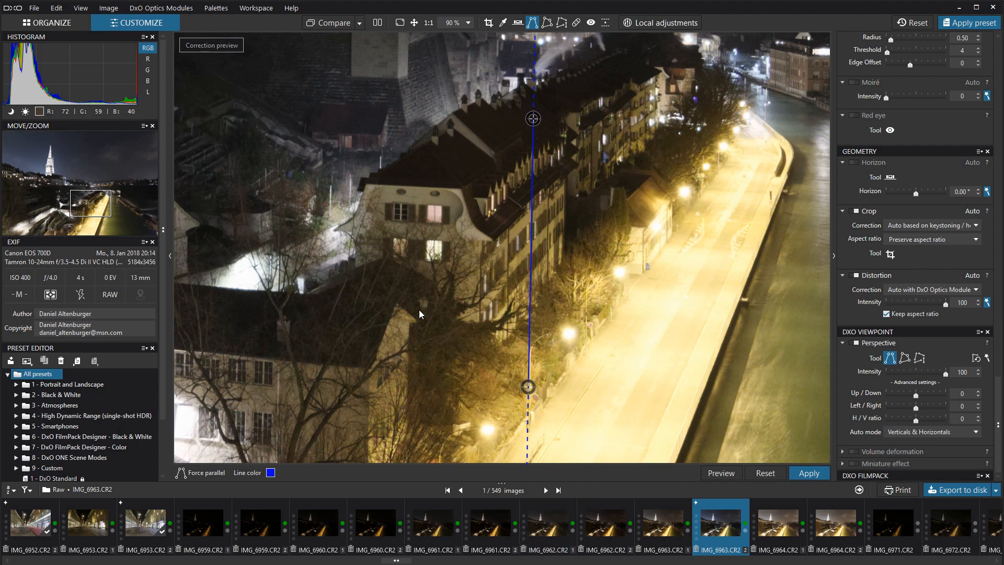
scroll(420, 314, "down", 5)
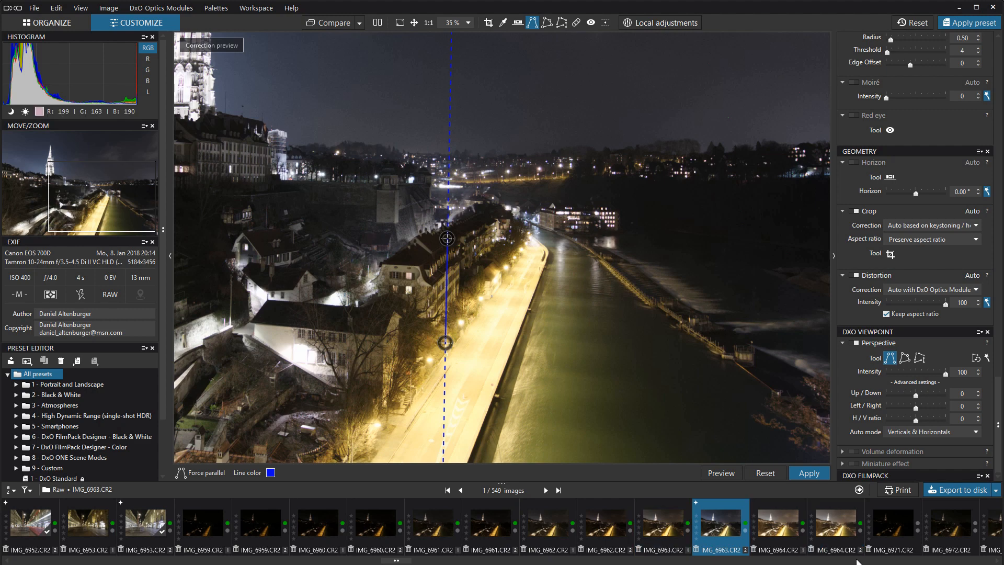
Shorten the left perspective guide and move it onto the row of houses left of the illuminated church tower
left_click_drag(498, 348, 740, 396)
scroll(368, 213, "up", 4)
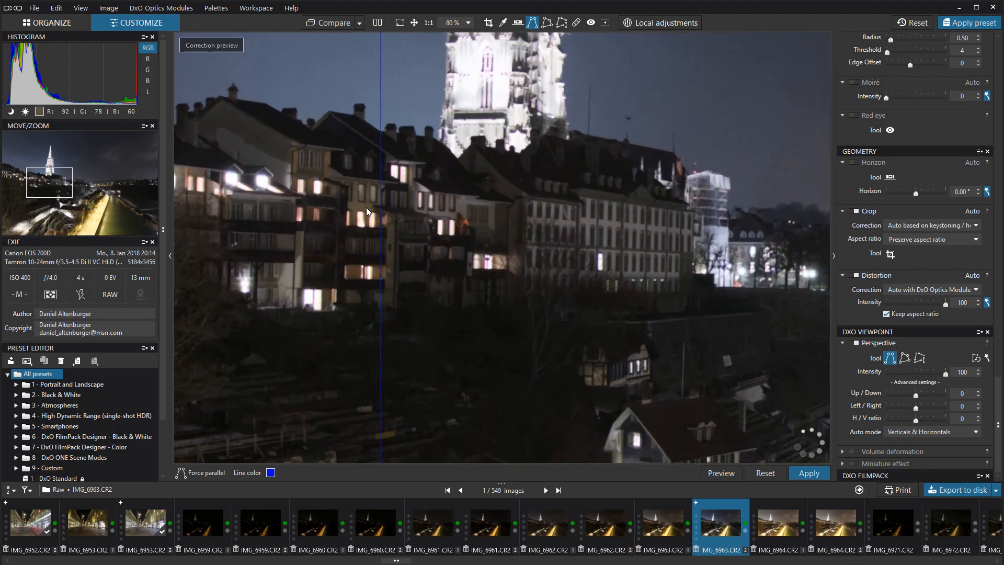
scroll(367, 212, "down", 4)
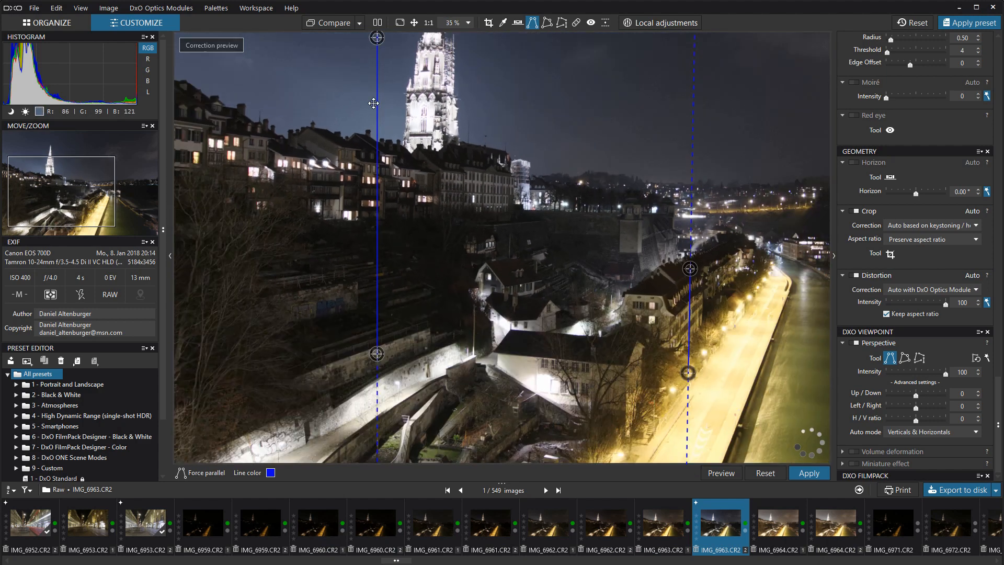
left_click_drag(376, 38, 386, 169)
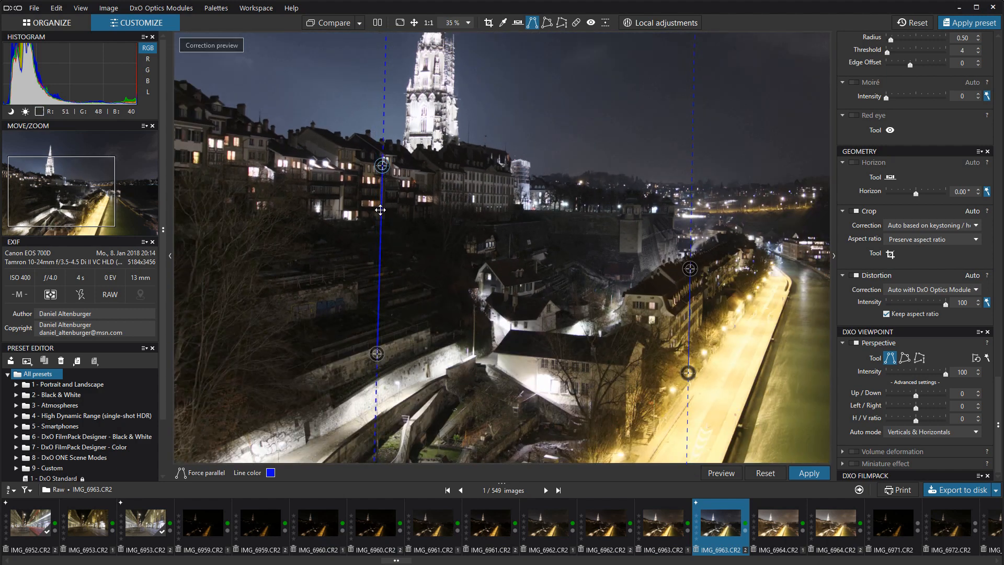
left_click_drag(380, 210, 340, 144)
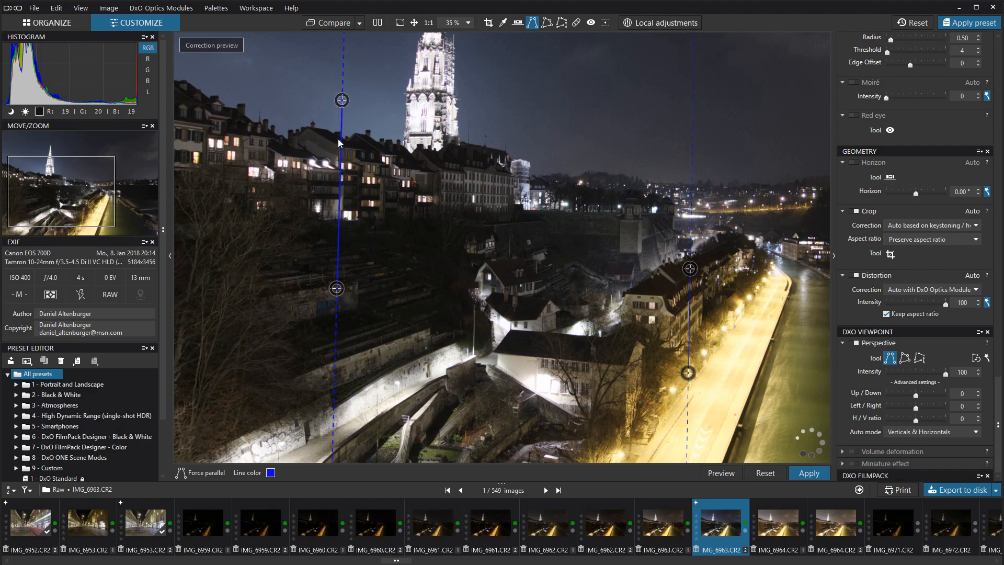
Fine-tune both ends of the left guide along the vertical house facade edge and apply the Force parallel correction
scroll(340, 137, "up", 3)
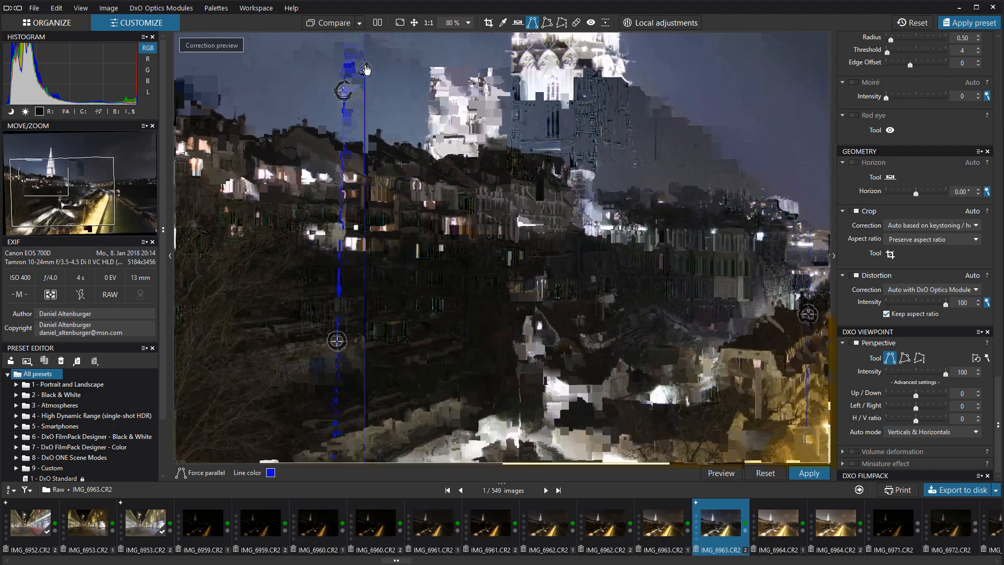
left_click_drag(364, 69, 364, 77)
scroll(403, 239, "down", 3)
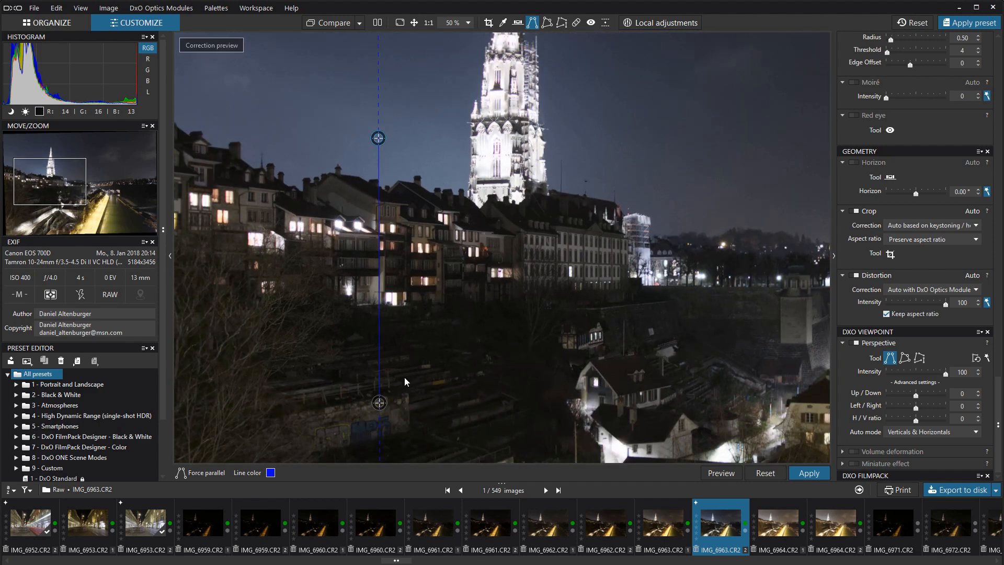
scroll(391, 393, "down", 3)
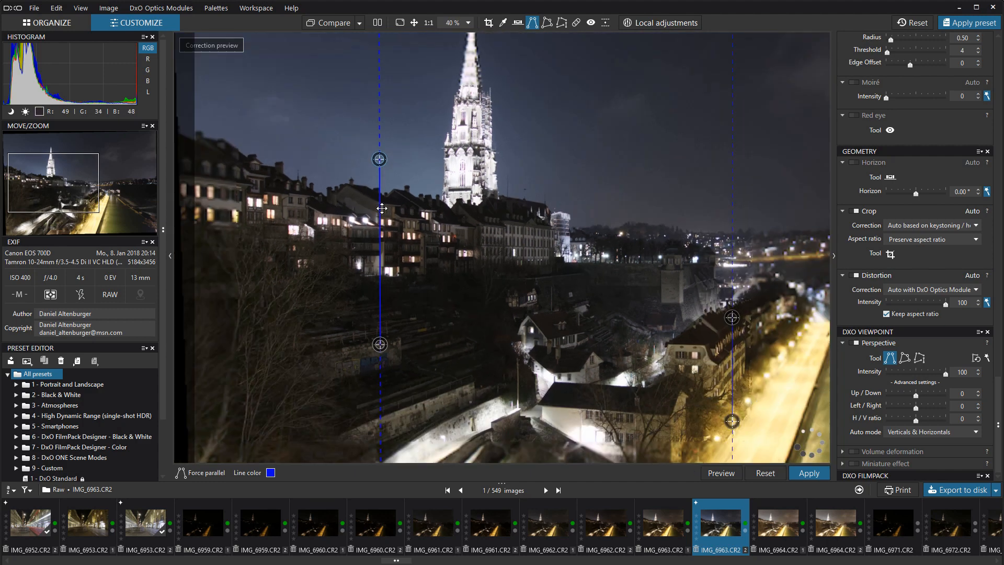
scroll(328, 233, "up", 3)
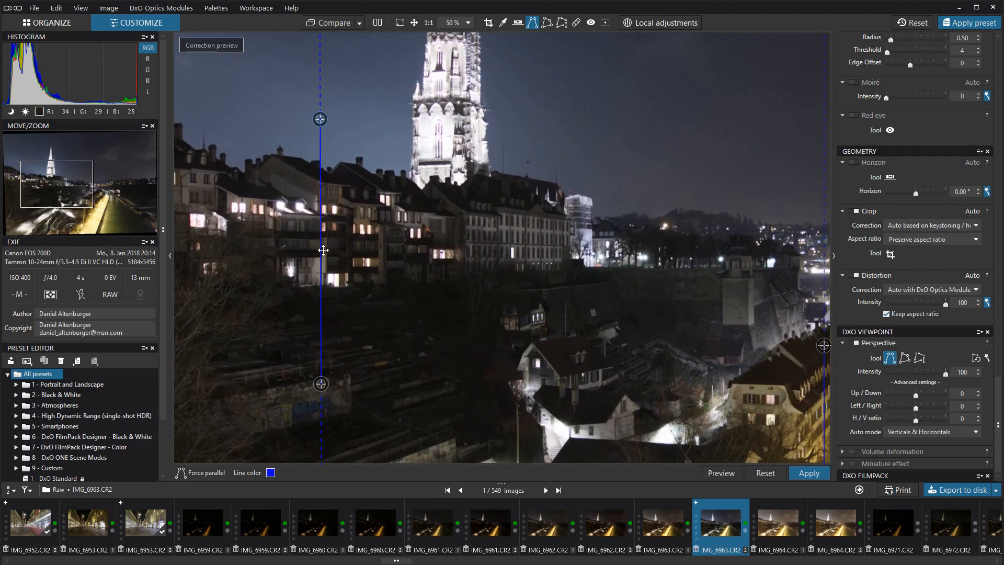
left_click_drag(322, 417, 323, 410)
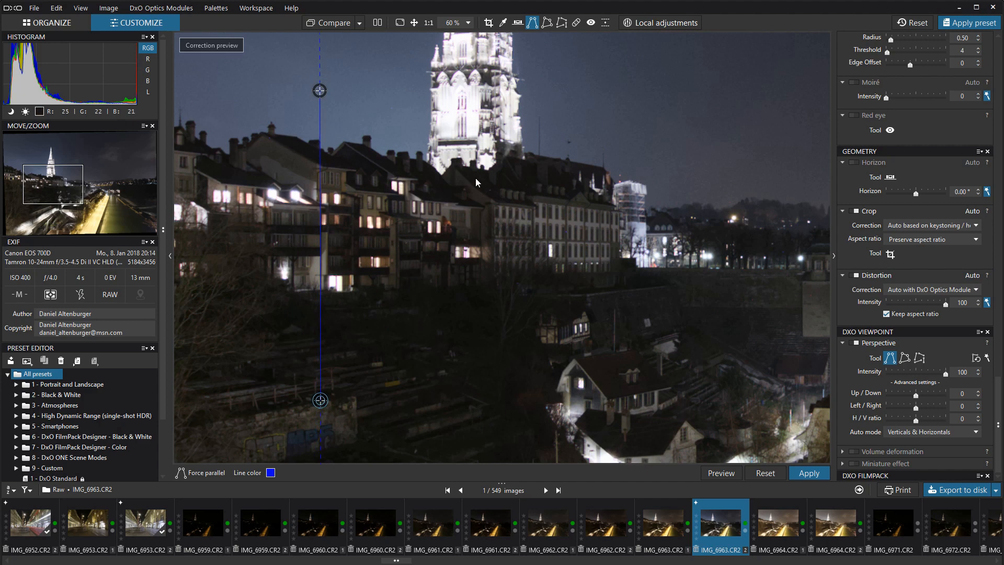
scroll(471, 179, "down", 3)
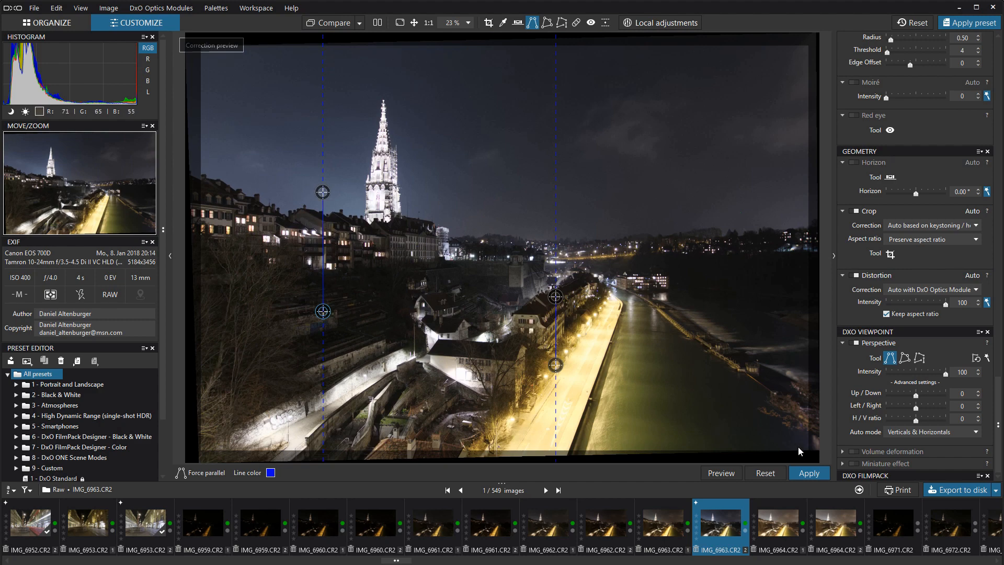
left_click(808, 473)
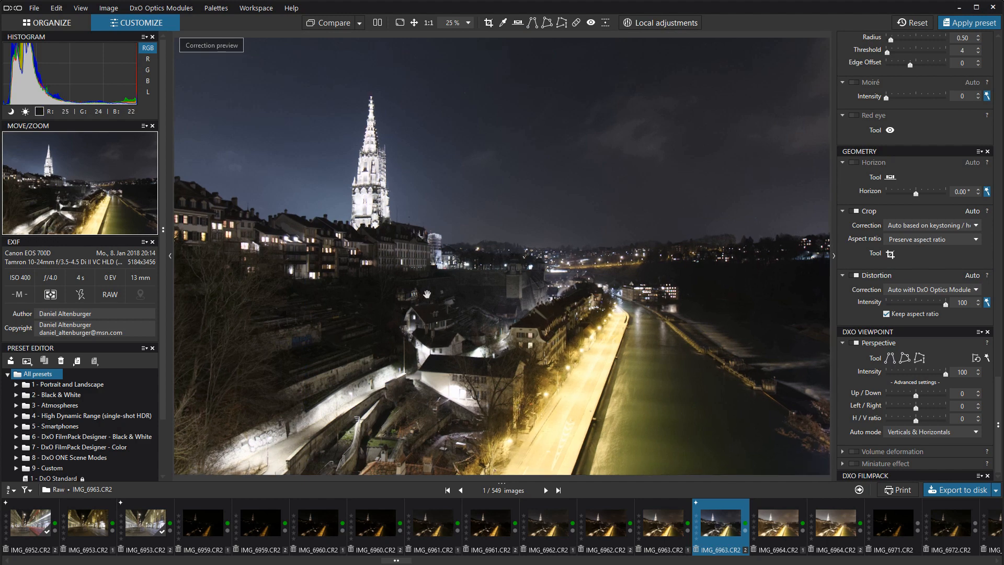
Check the verticals of the church tower and the hillside houses against a temporary grid overlay
left_click(80, 8)
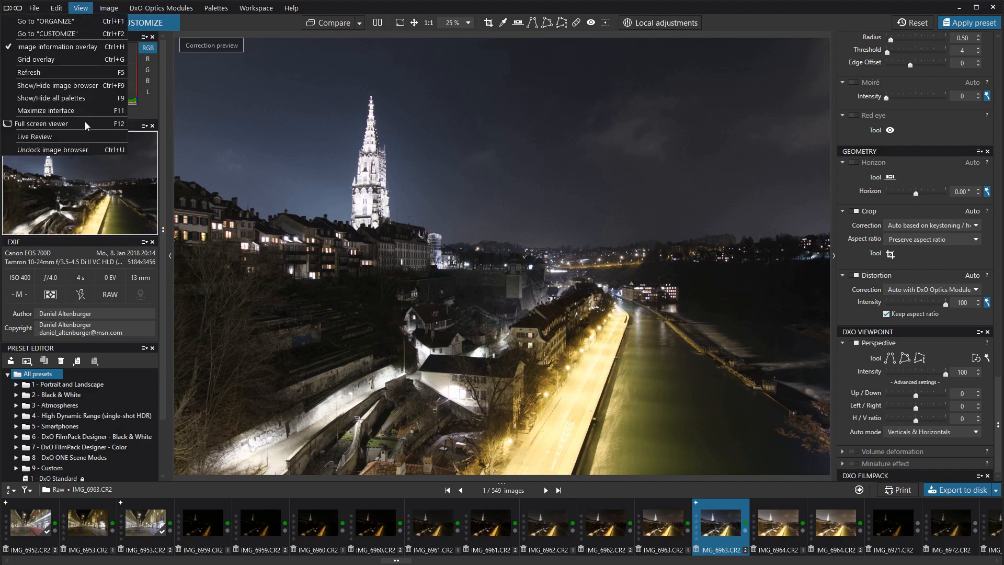
left_click(51, 60)
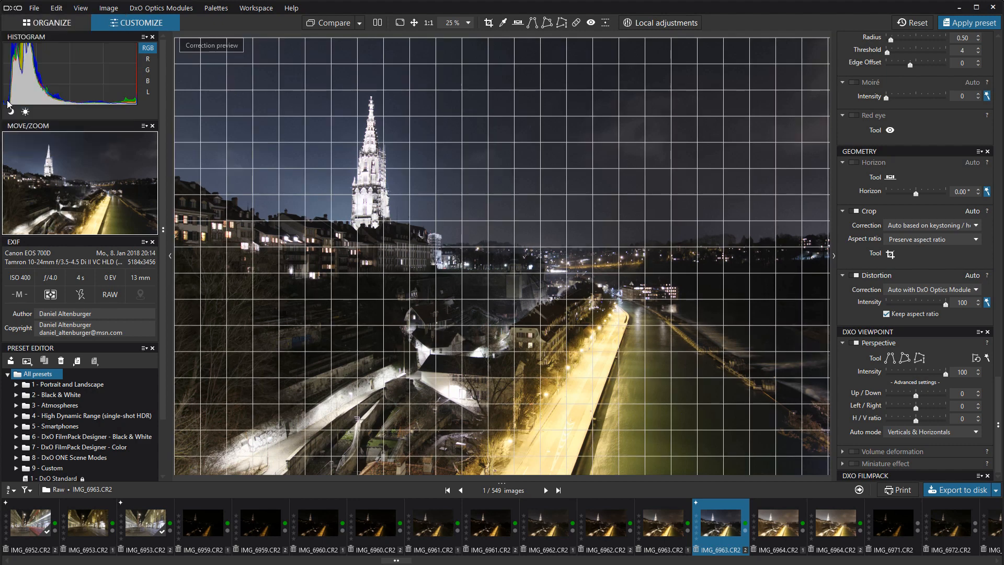
scroll(372, 243, "up", 3)
scroll(372, 243, "up", 3)
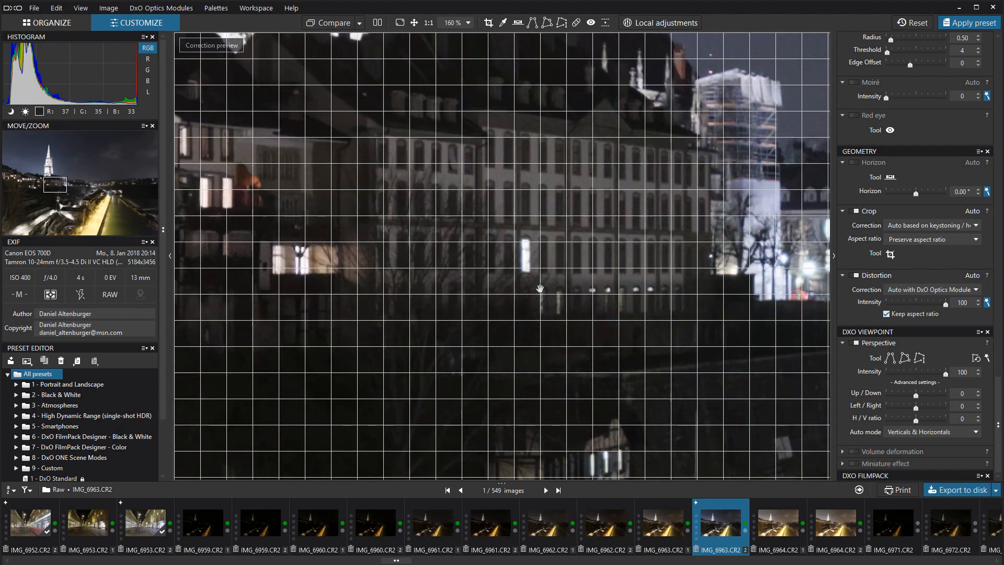
left_click_drag(539, 285, 569, 444)
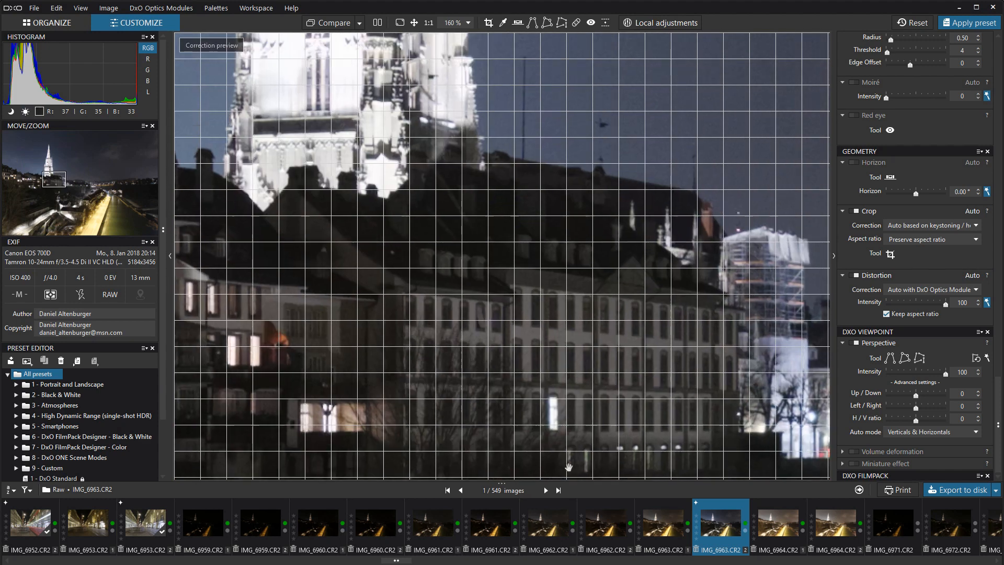
left_click_drag(554, 147, 576, 319)
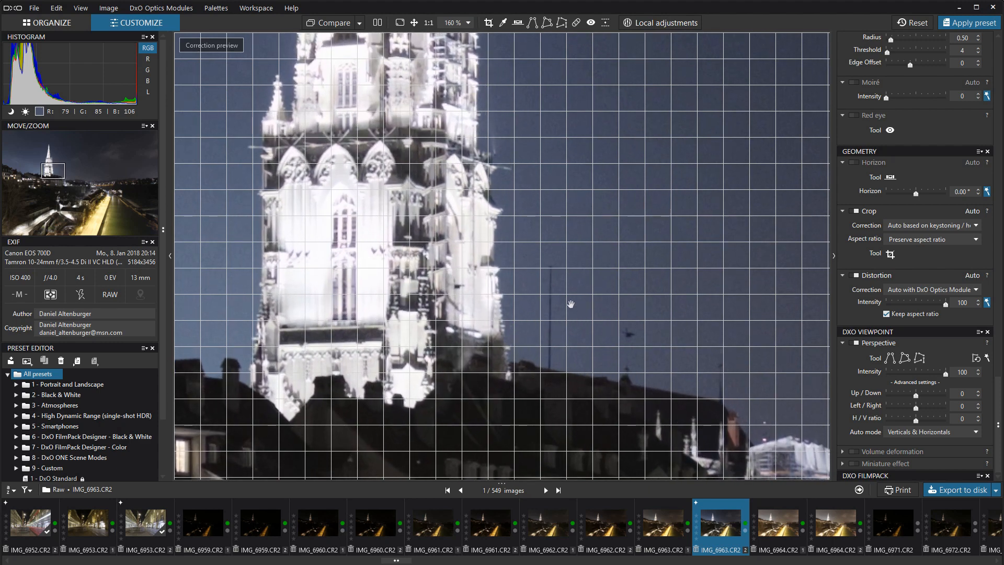
scroll(556, 285, "down", 8)
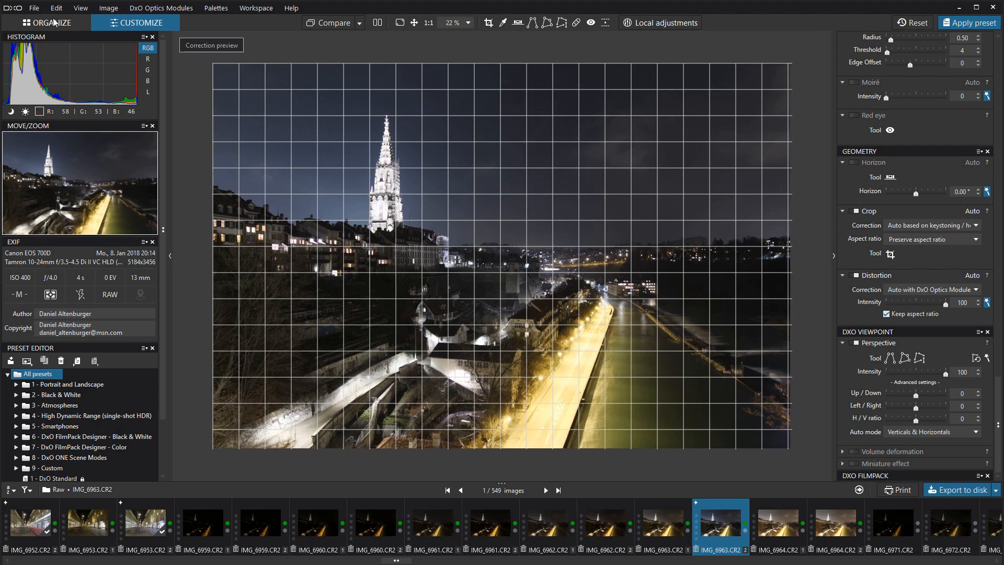
left_click(81, 8)
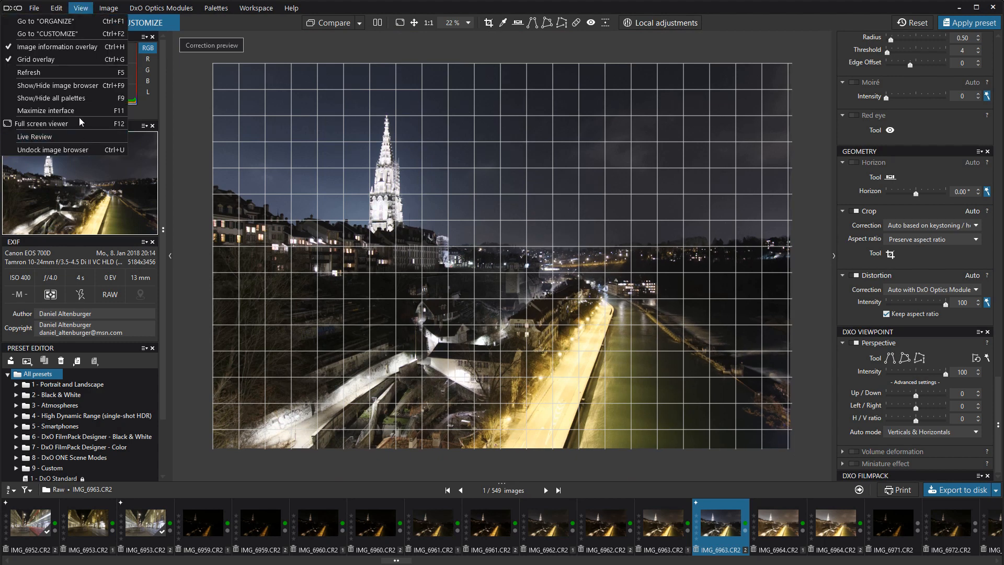
left_click(56, 60)
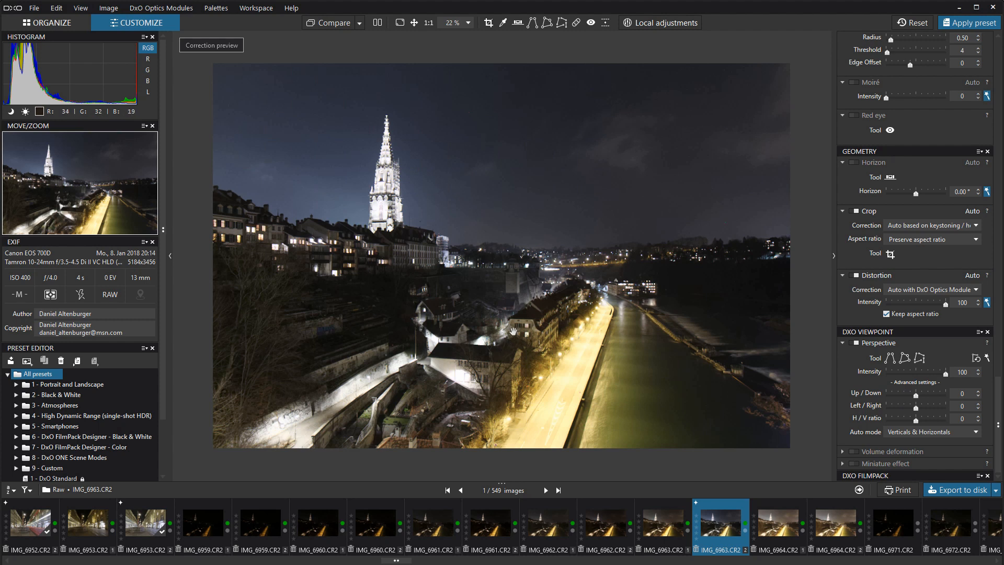
Crop the photo to about 4482 x 2988 px with preserved aspect ratio, trimming the sky and the dark right riverbank
scroll(512, 330, "down", 1)
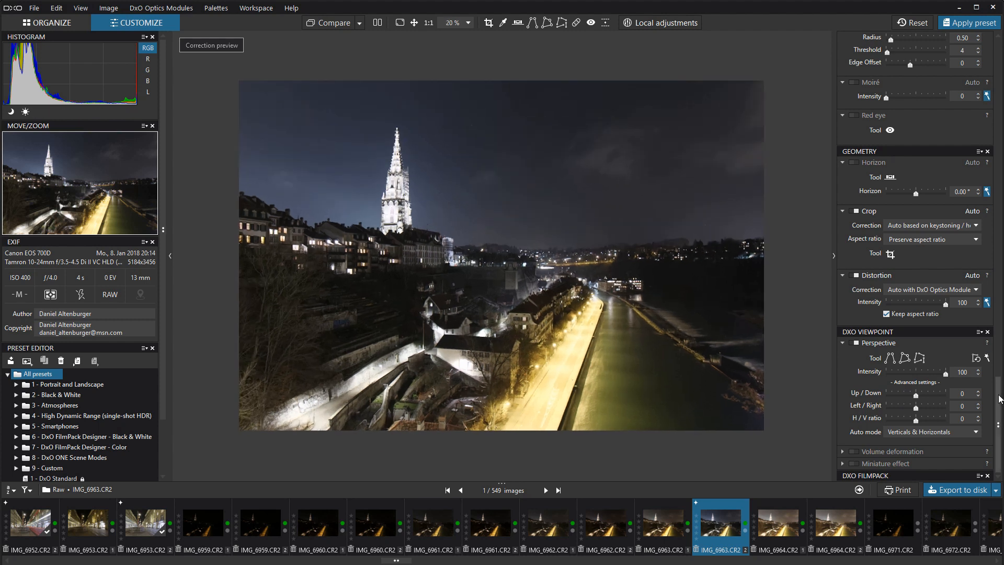
scroll(999, 398, "up", 2)
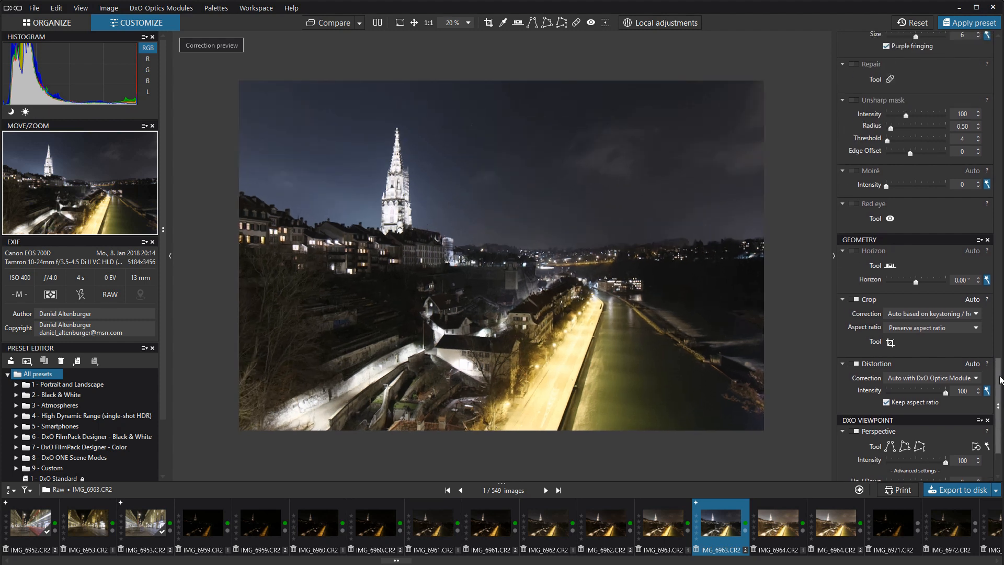
left_click(890, 343)
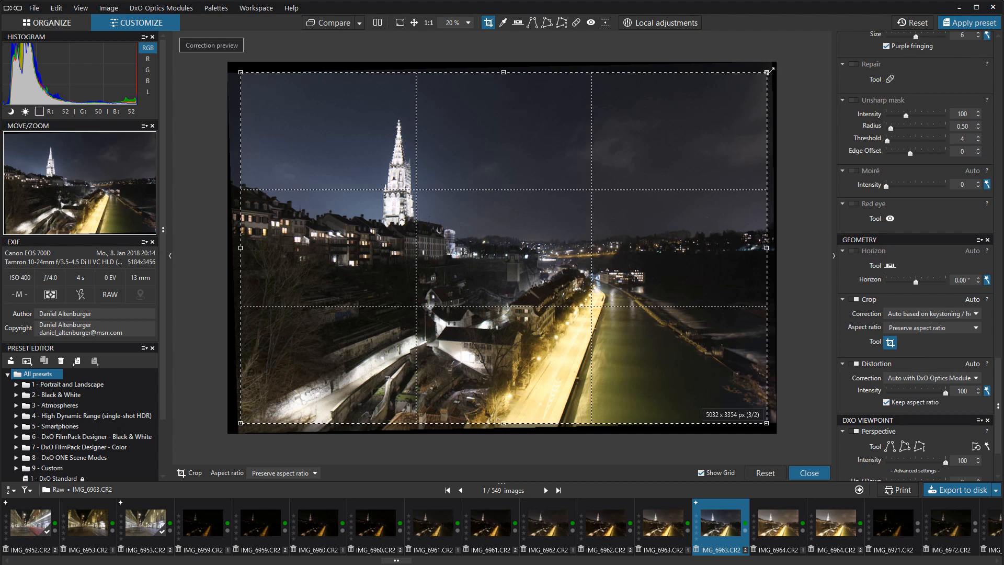
left_click_drag(769, 69, 712, 139)
left_click_drag(528, 227, 512, 255)
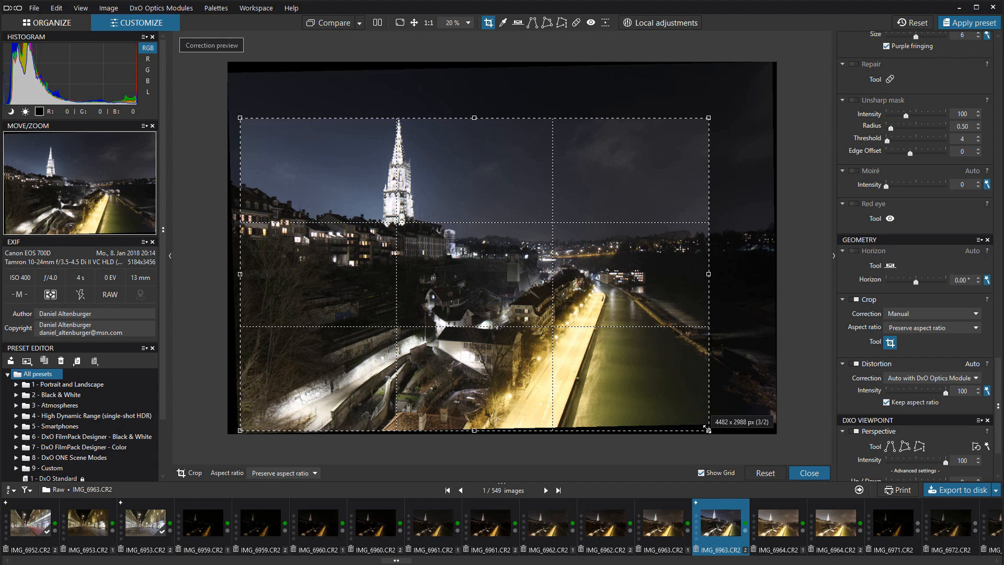
Refine the crop frame to about 4387 x 2925 px, leave a little sky above the church spire, and finish the crop
left_click_drag(711, 432, 693, 412)
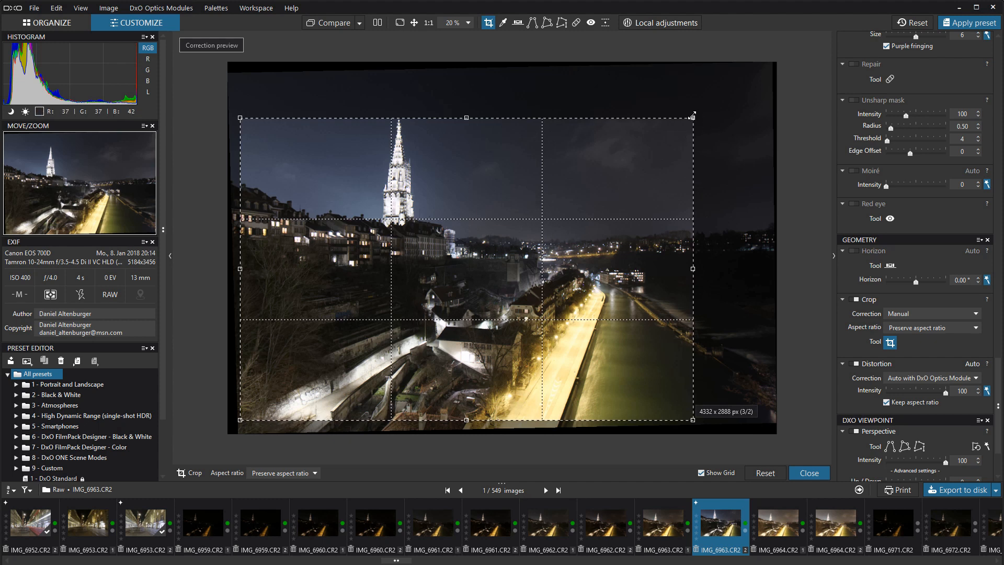
left_click_drag(692, 115, 695, 107)
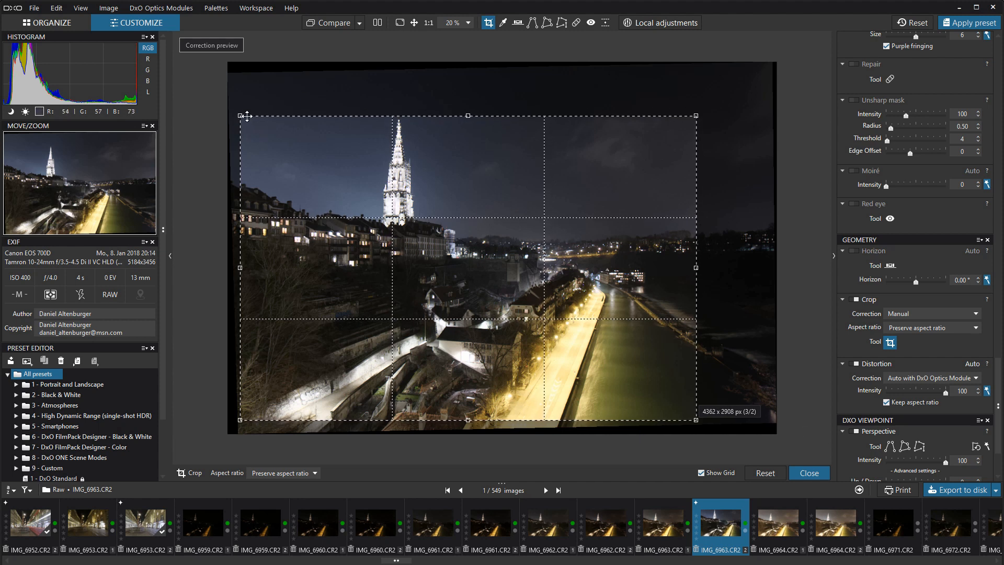
left_click_drag(240, 113, 239, 105)
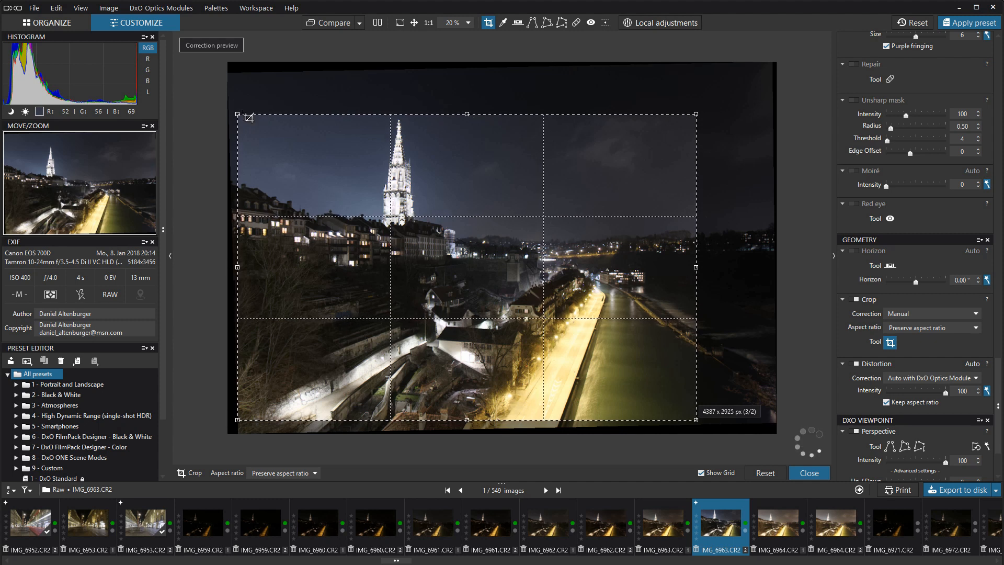
left_click_drag(449, 288, 449, 284)
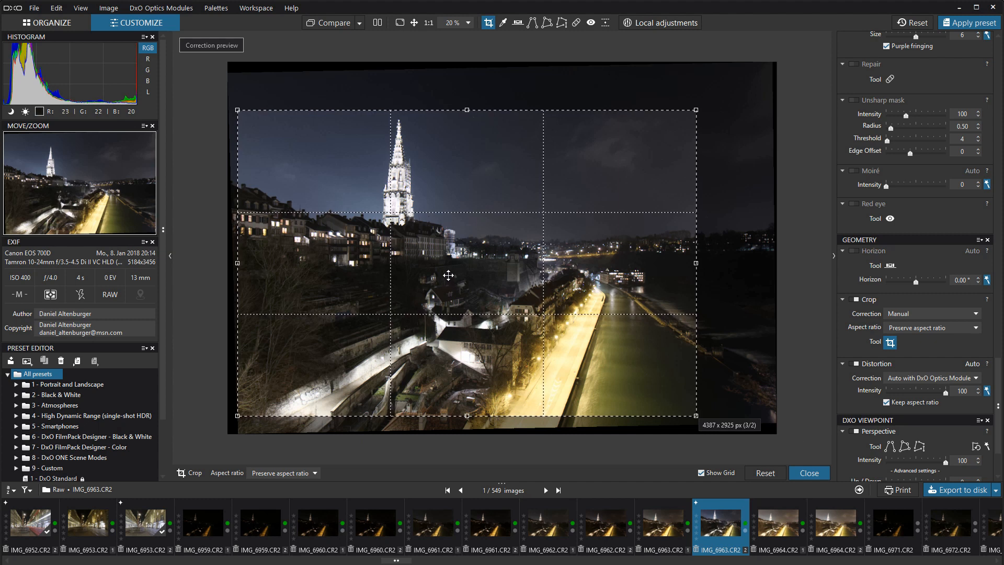
left_click_drag(447, 269, 449, 269)
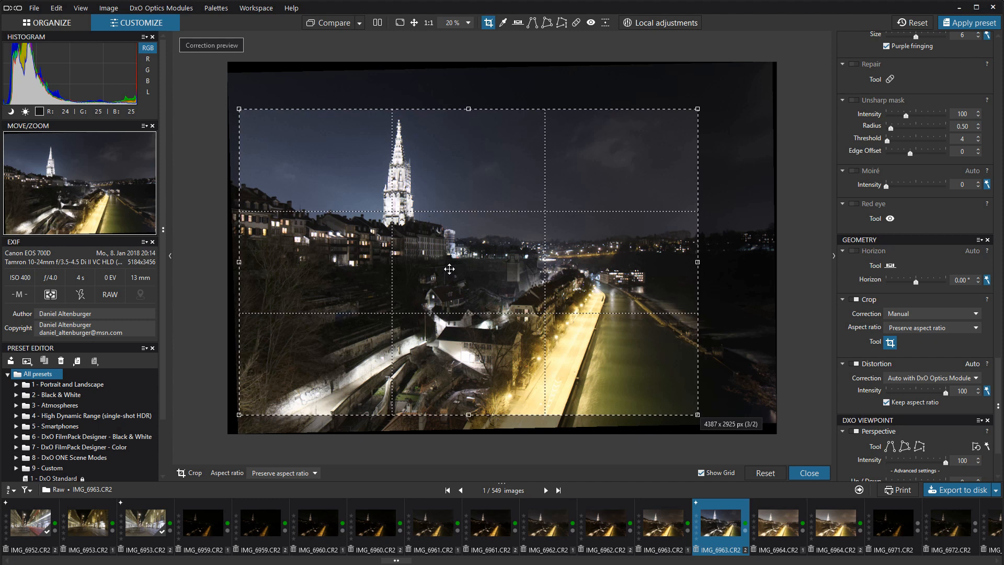
left_click_drag(449, 281, 438, 292)
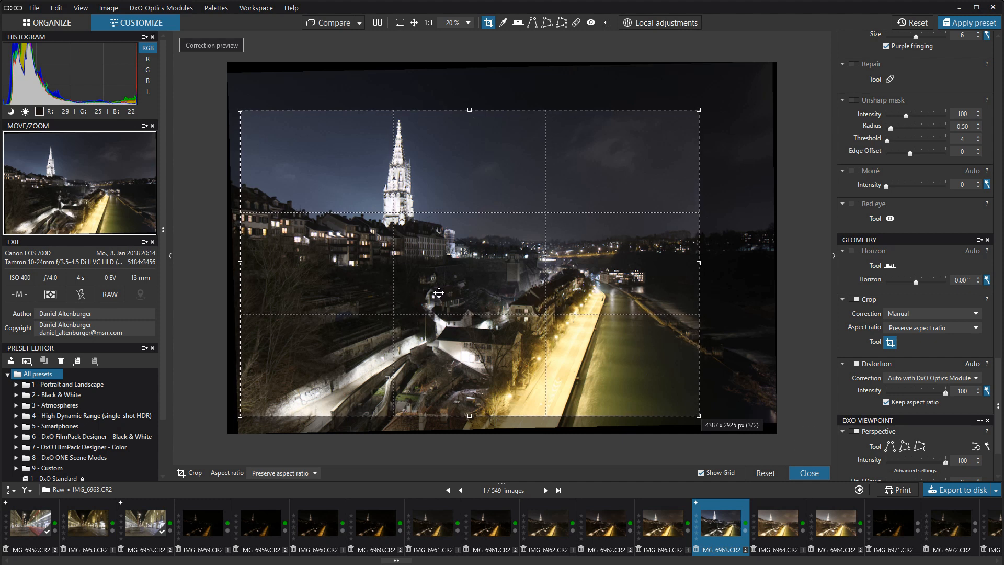
left_click(823, 475)
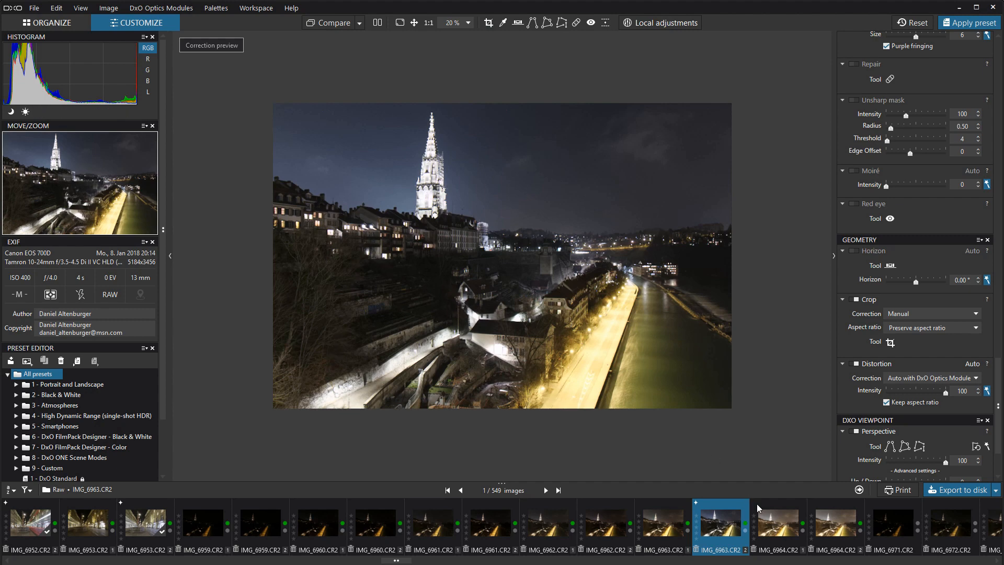
Copy the correction settings of the cropped virtual copy of IMG_6963.CR2
scroll(495, 95, "up", 8)
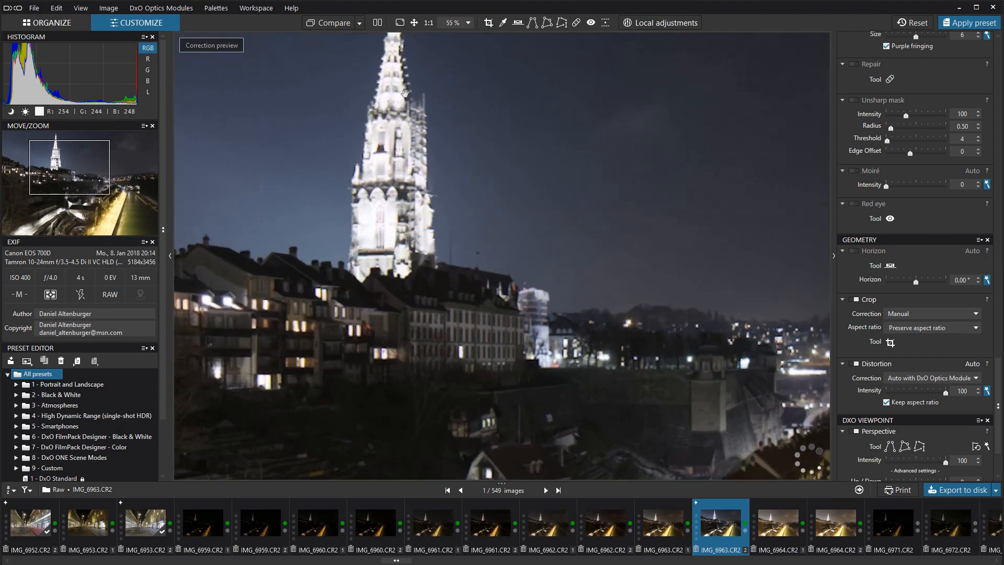
scroll(465, 104, "up", 4)
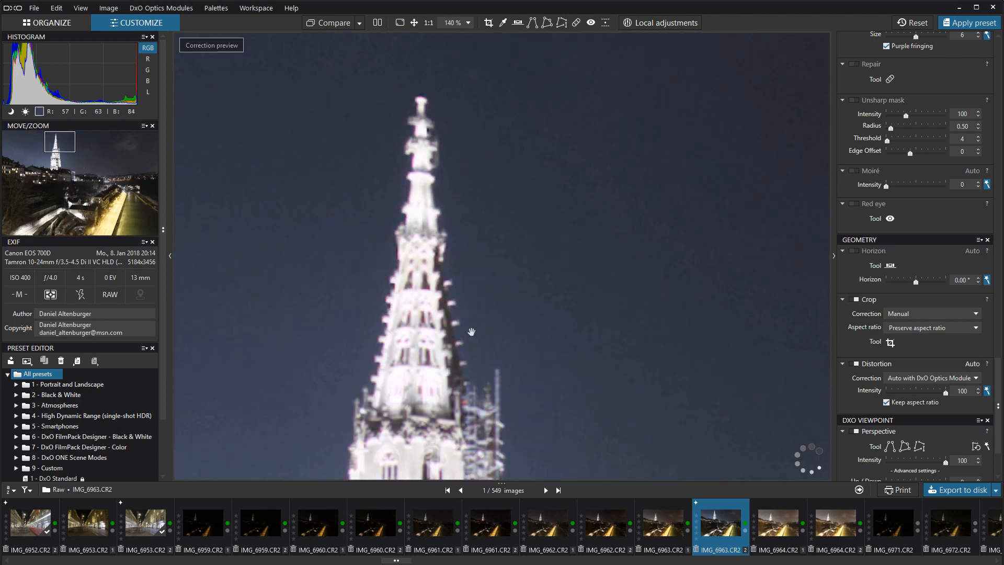
scroll(474, 333, "down", 10)
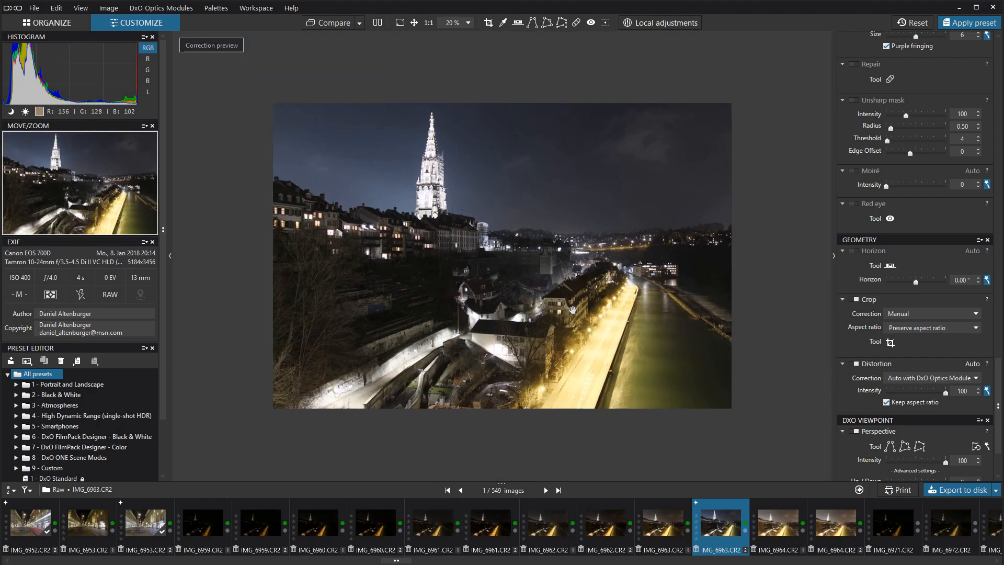
scroll(568, 305, "up", 1)
right_click(738, 532)
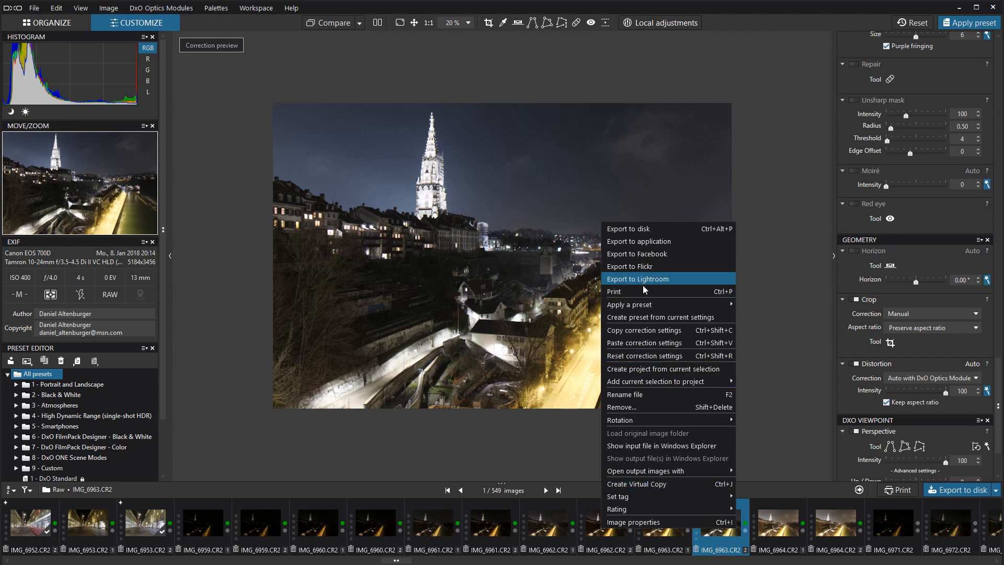
left_click(644, 333)
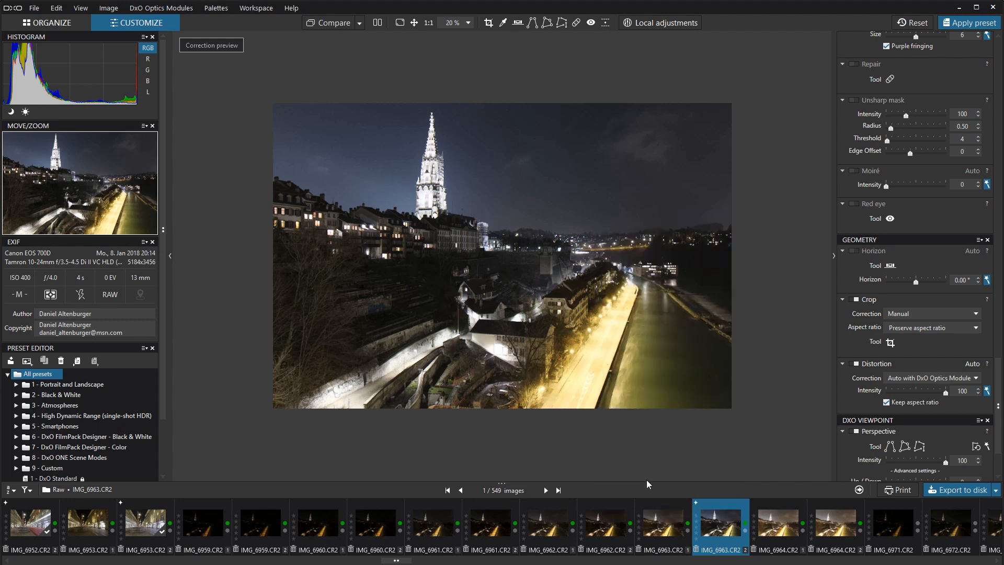
Paste the copied correction settings onto the virtual copies of IMG_6959, IMG_6960, IMG_6961, IMG_6962 and IMG_6964
left_click(266, 534)
left_click(375, 534, "ctrl")
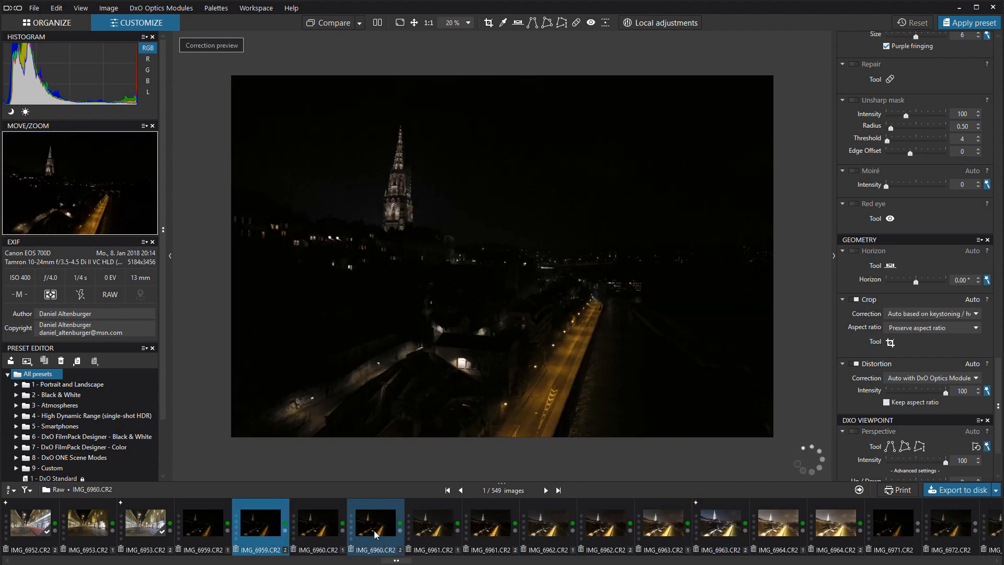
left_click(490, 553, "ctrl")
right_click(489, 533)
left_click(837, 522)
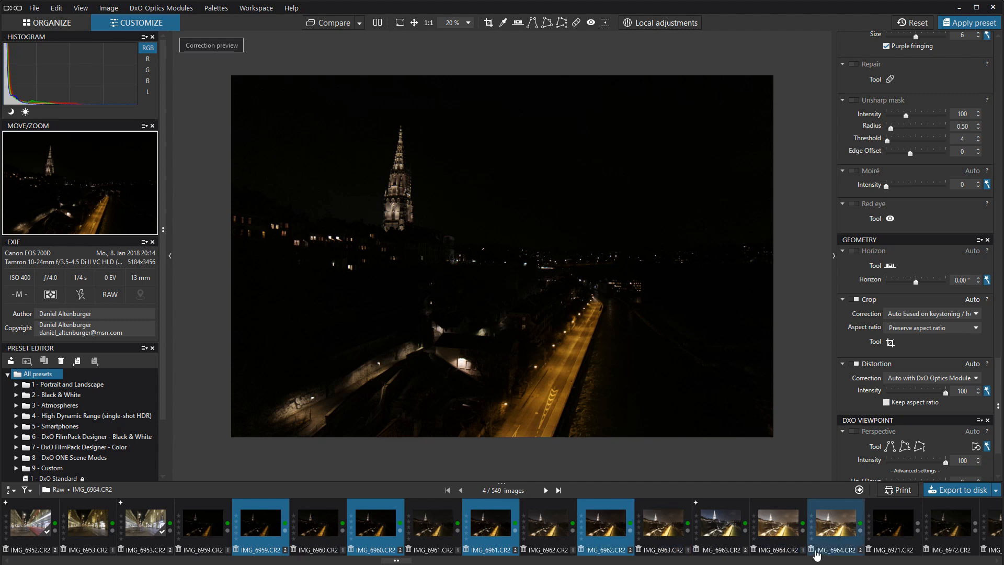
right_click(838, 523)
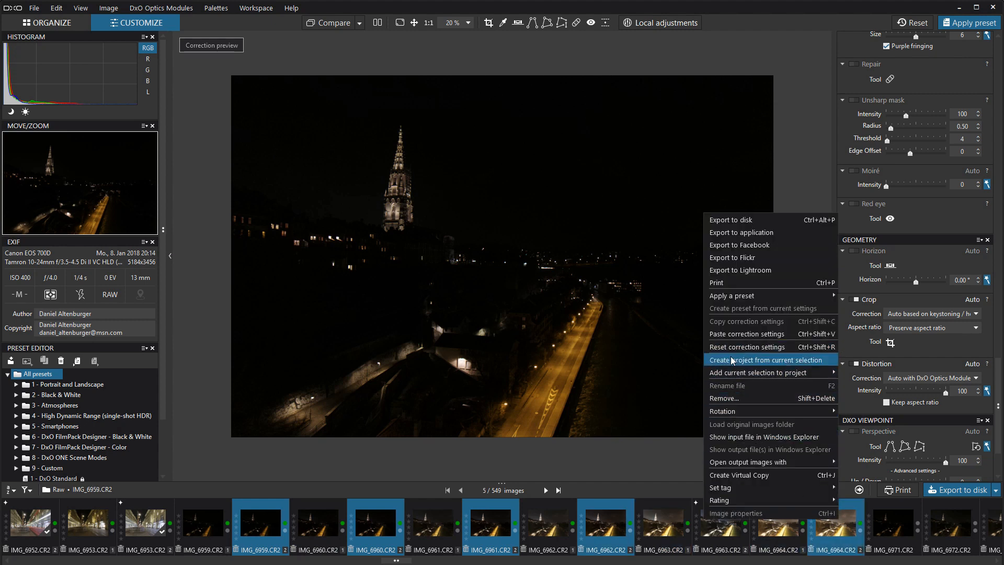
left_click(726, 337)
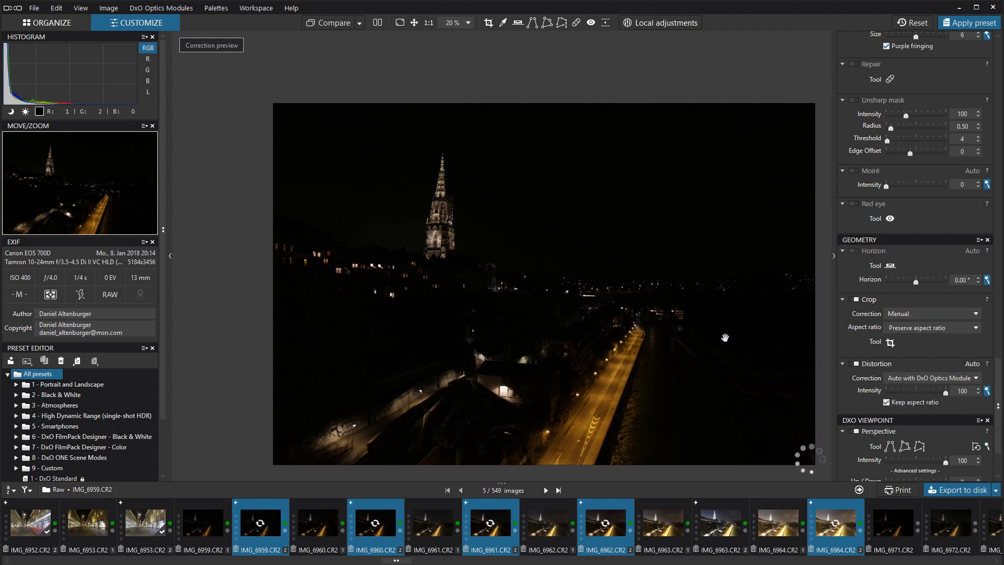
Review the corrected virtual copies one by one from IMG_6964 back to IMG_6959, comparing crop, perspective and colour
left_click(834, 525)
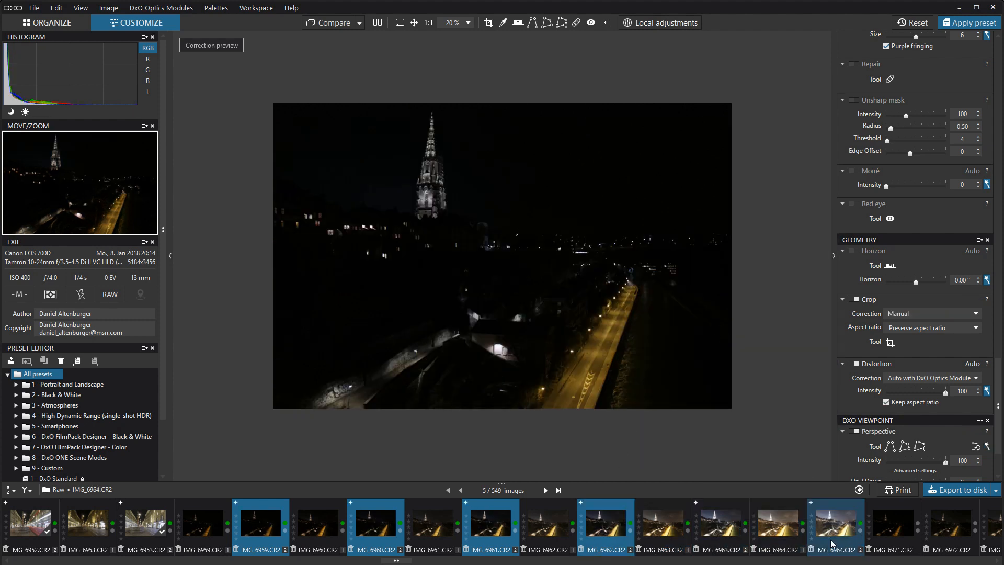
left_click(834, 526)
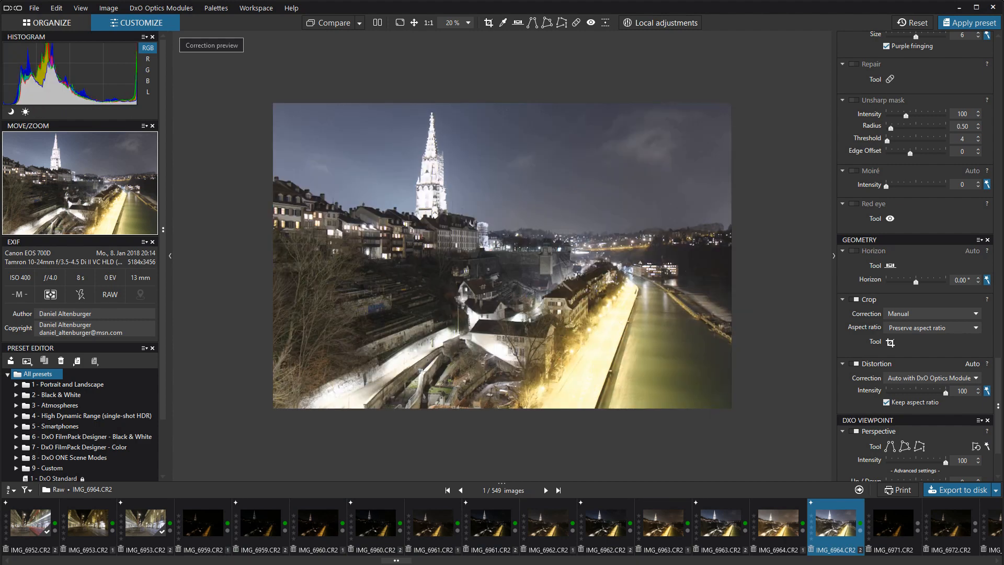
left_click(715, 538)
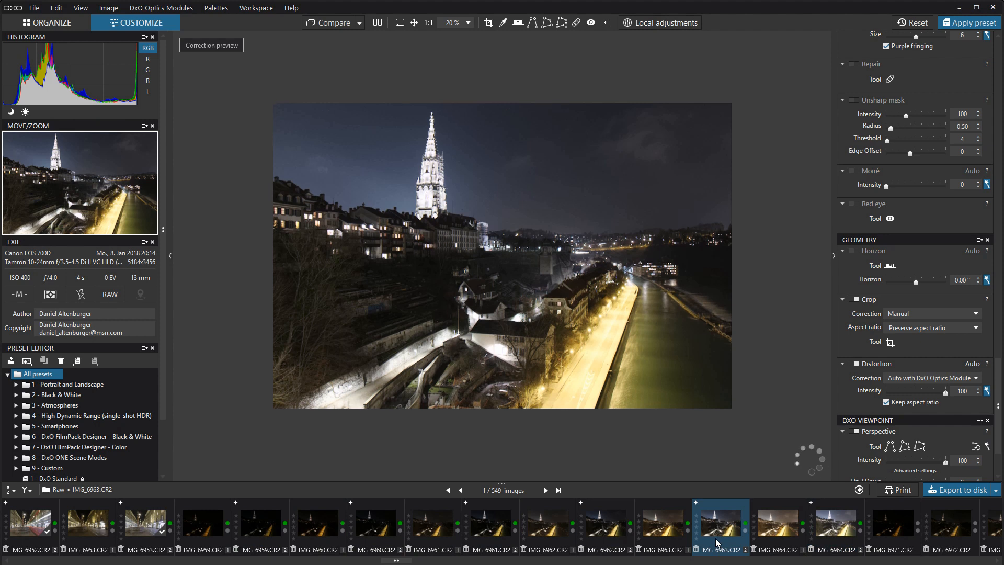
left_click(618, 527)
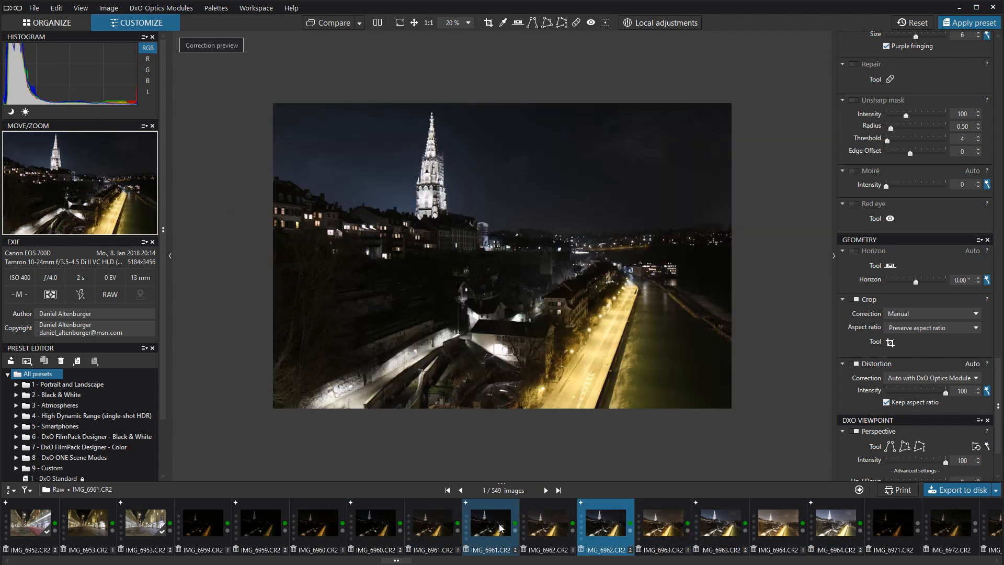
left_click(500, 528)
left_click(374, 532)
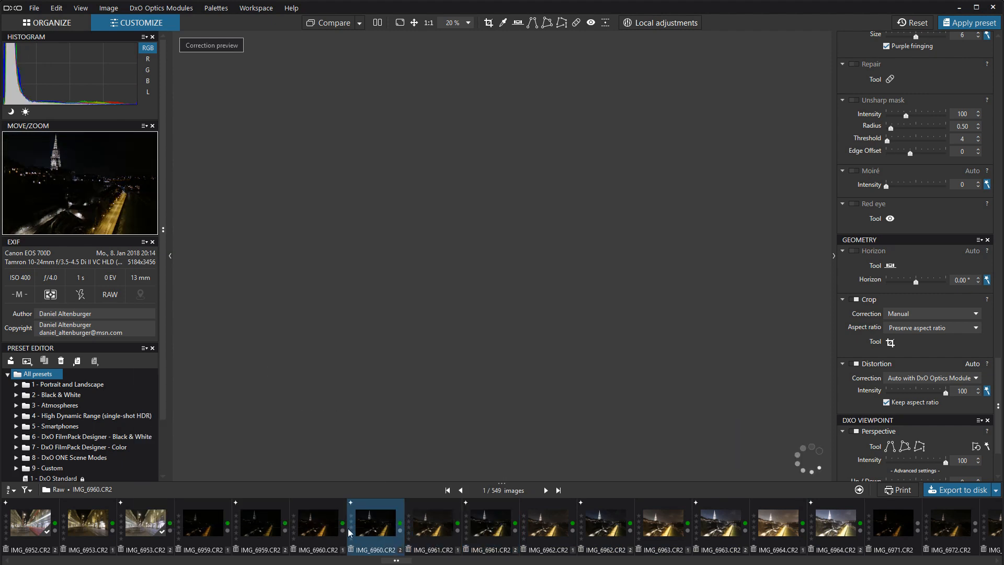
left_click(269, 524)
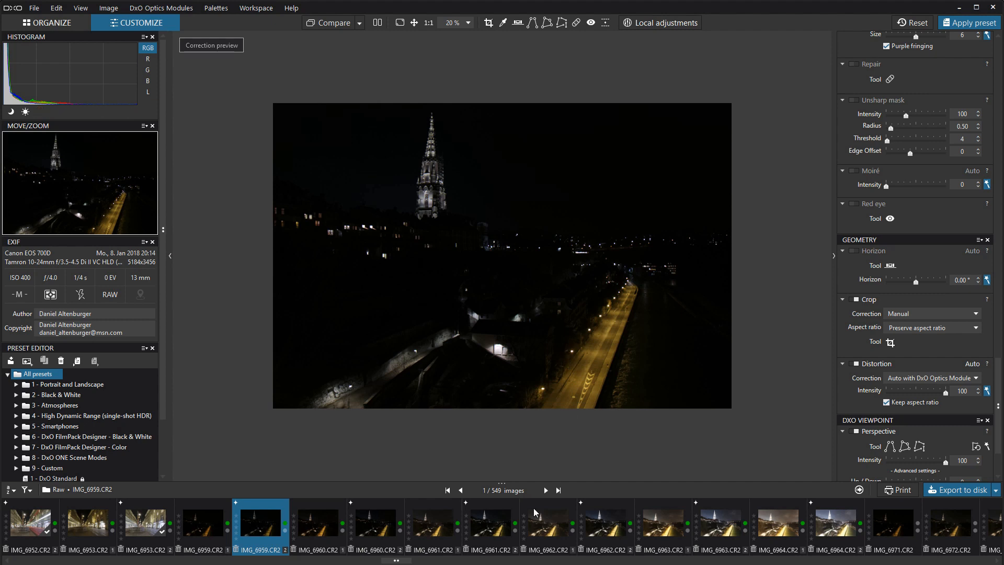
Select the six corrected virtual copies, IMG_6959 to IMG_6964, and open the export-to-disk options for them
left_click(365, 524)
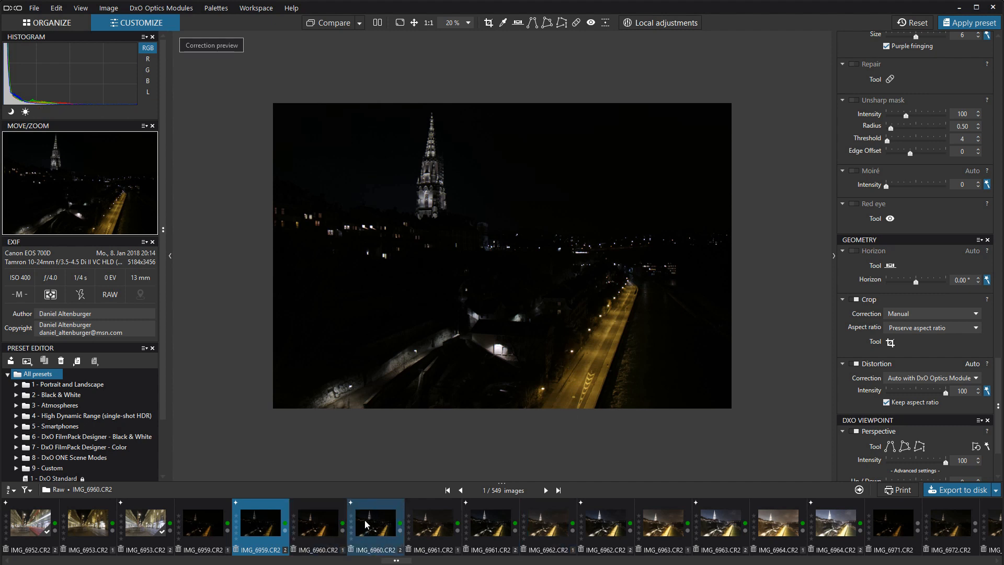
left_click(501, 528, "ctrl")
left_click(611, 518, "ctrl")
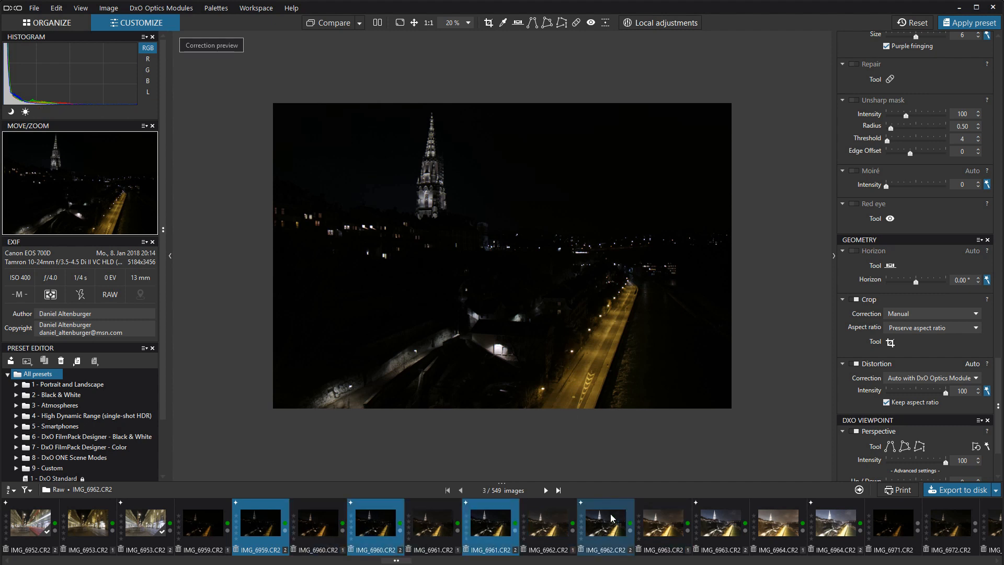
left_click(716, 527, "ctrl")
left_click(835, 521, "ctrl")
right_click(836, 523)
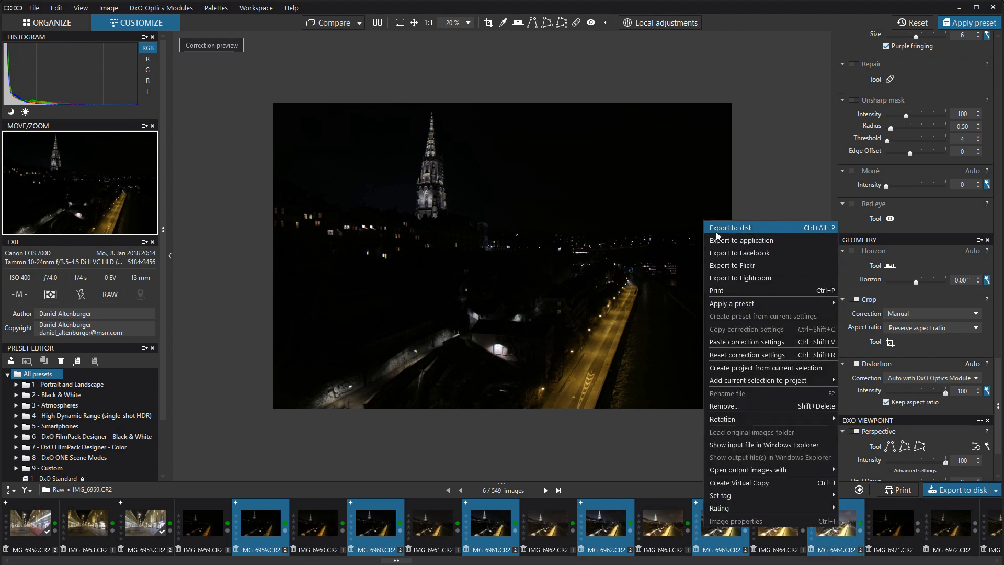
left_click(719, 231)
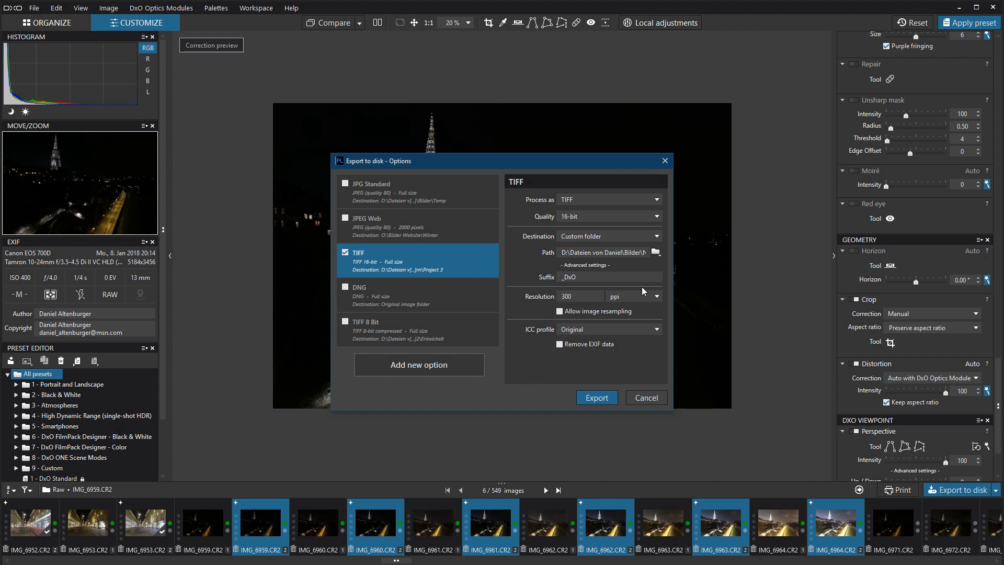
Export the selected copies as 16-bit TIFFs into the Project 4 folder under Bern, and switch to that folder in File Explorer
left_click(655, 252)
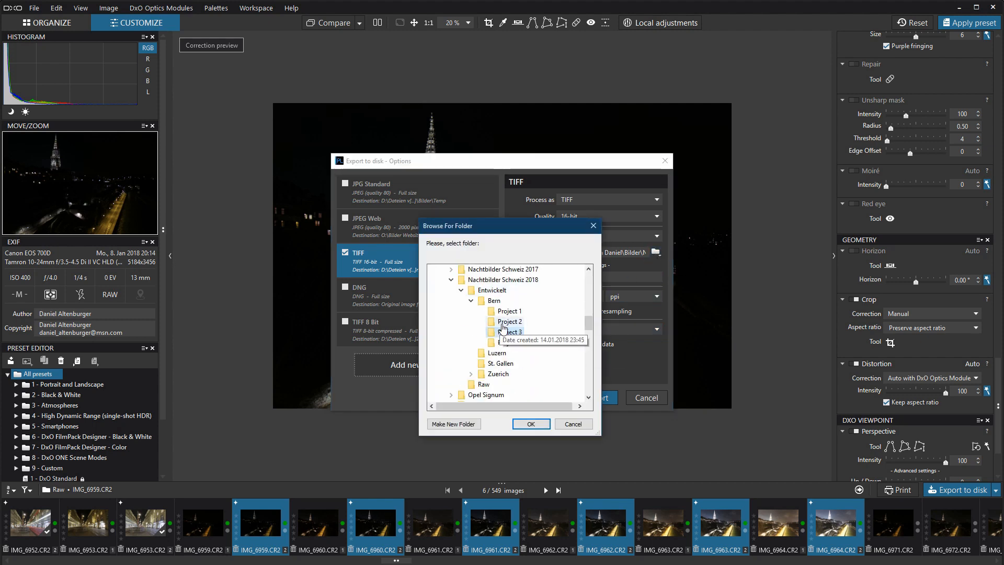
left_click(508, 343)
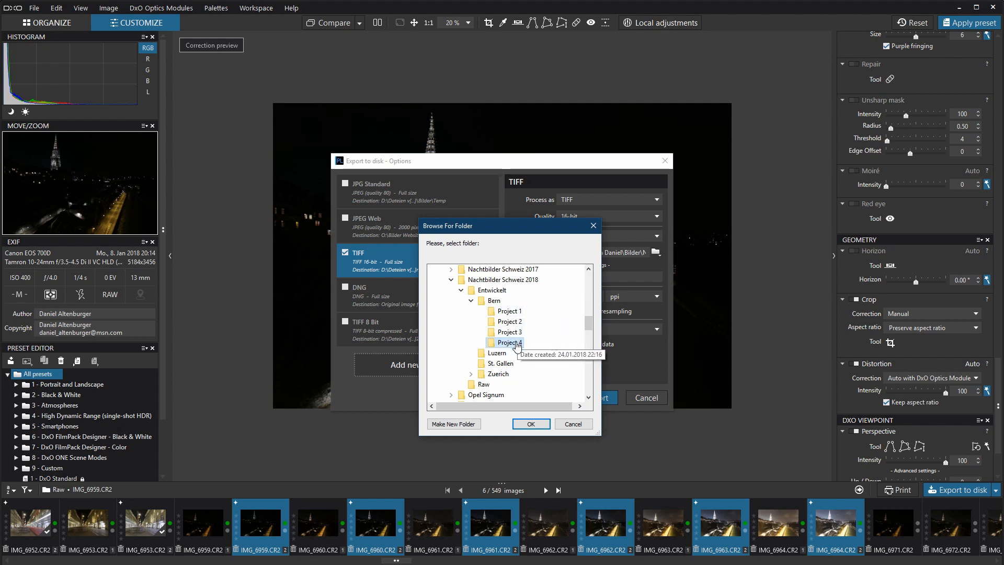
left_click(541, 422)
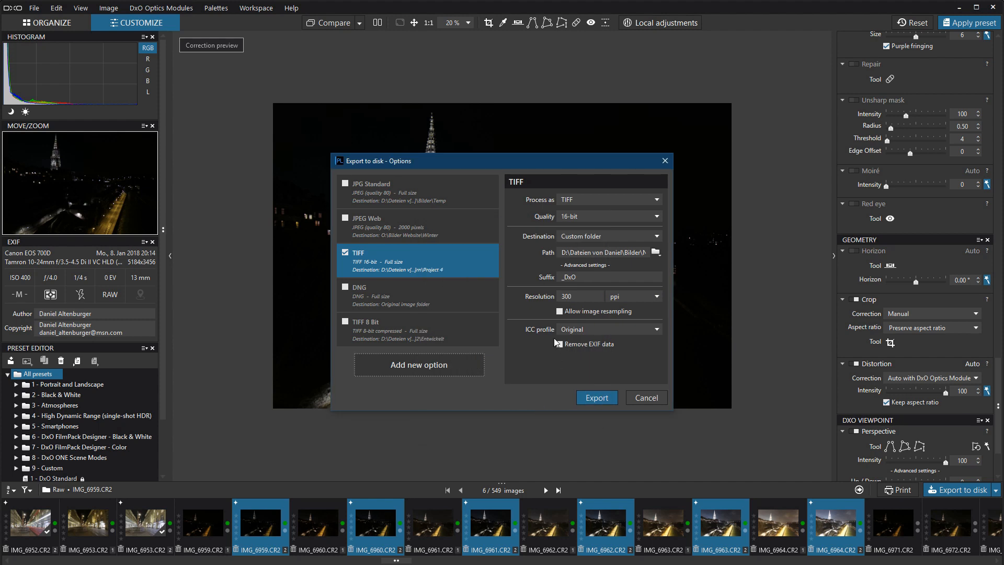
left_click(595, 397)
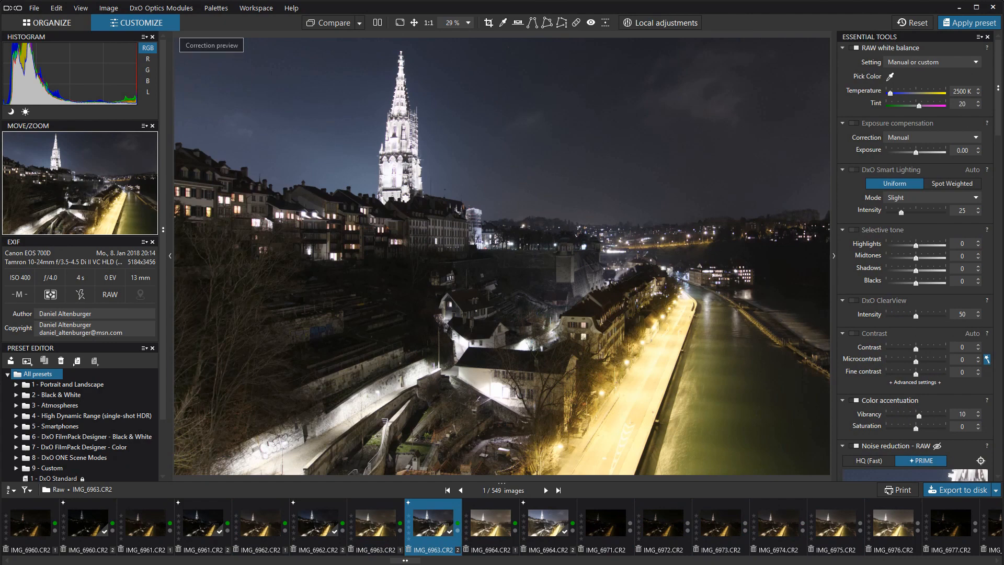
key("alt+Tab")
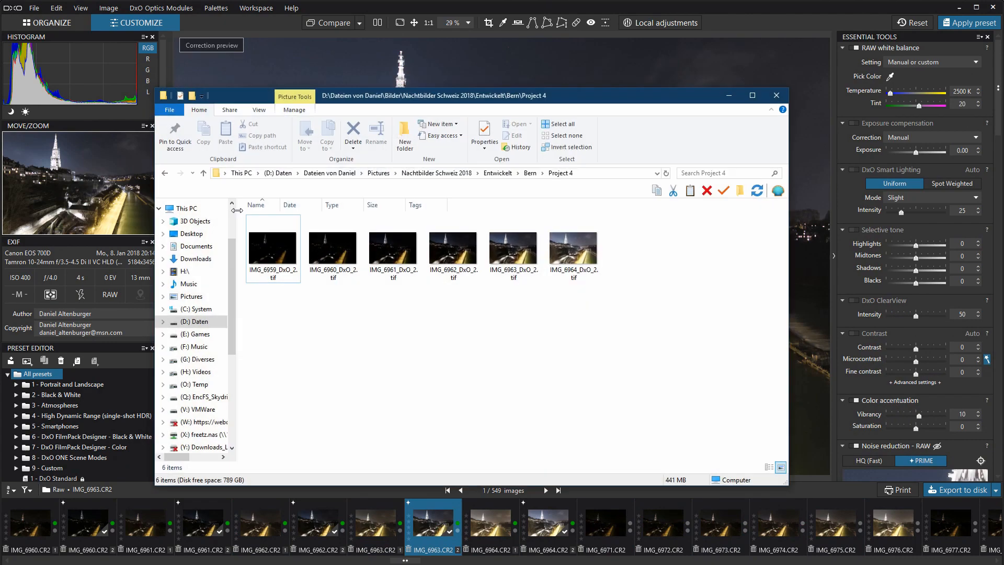